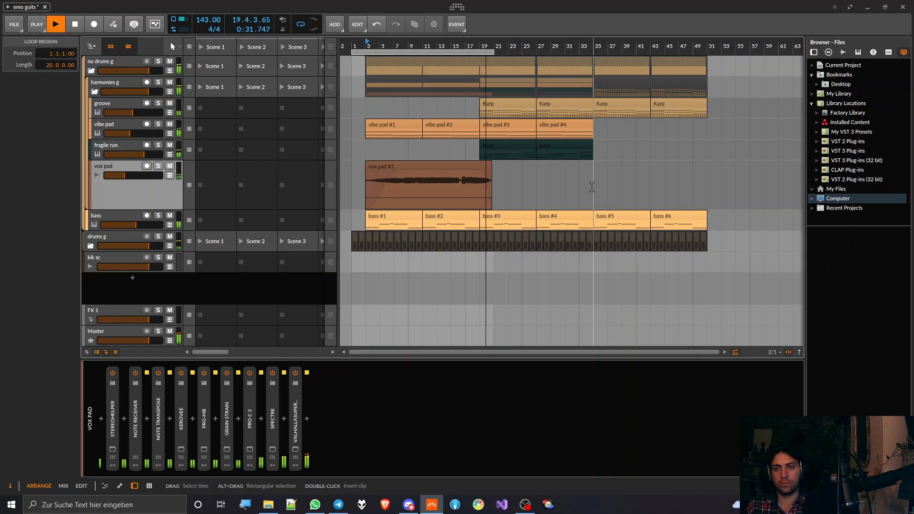
Stop playback, solo the vox pad track and set the playback start to bar 3.
{"action": "key", "text": "space"}
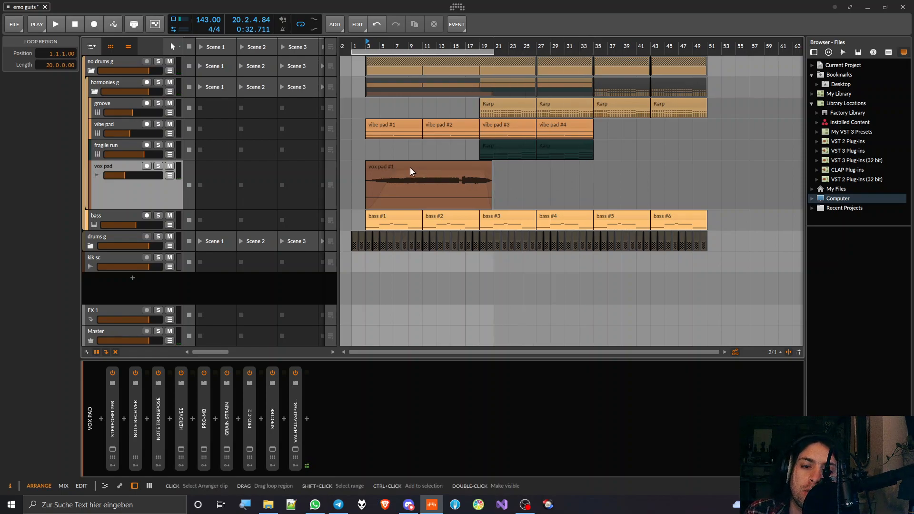
{"action": "left_click", "coordinate": [173, 188]}
{"action": "left_click", "coordinate": [159, 168]}
{"action": "left_click", "coordinate": [367, 45]}
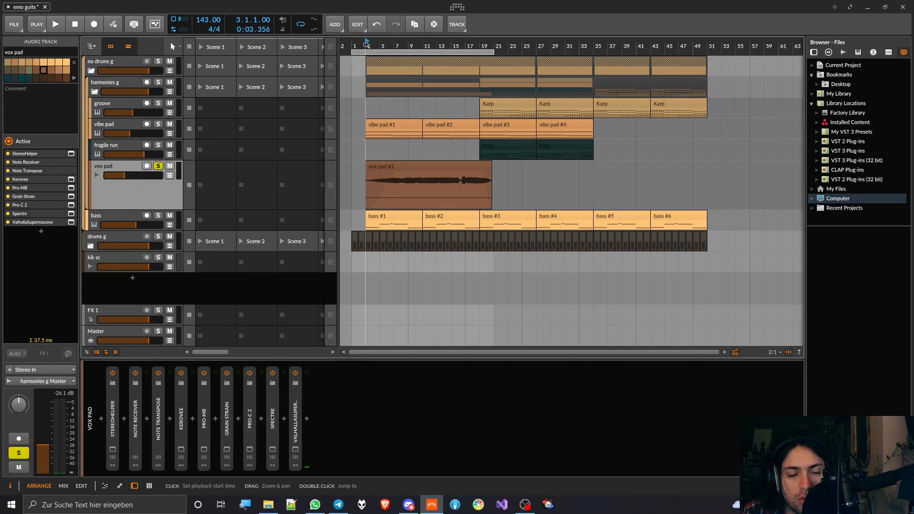
Open the StereoHelper plug-in on the vox pad track to check its preview and gain settings, and close it.
{"action": "double_click", "coordinate": [113, 421]}
{"action": "left_click", "coordinate": [112, 449]}
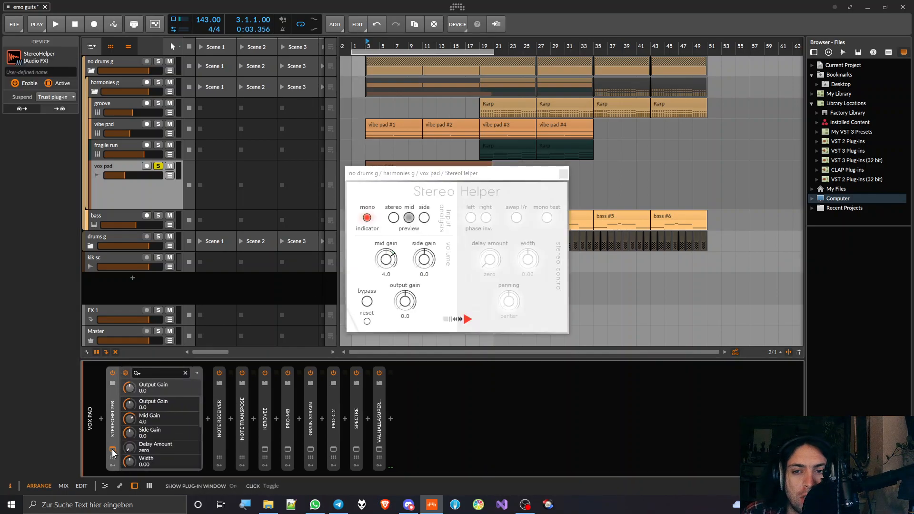
{"action": "left_click", "coordinate": [112, 449]}
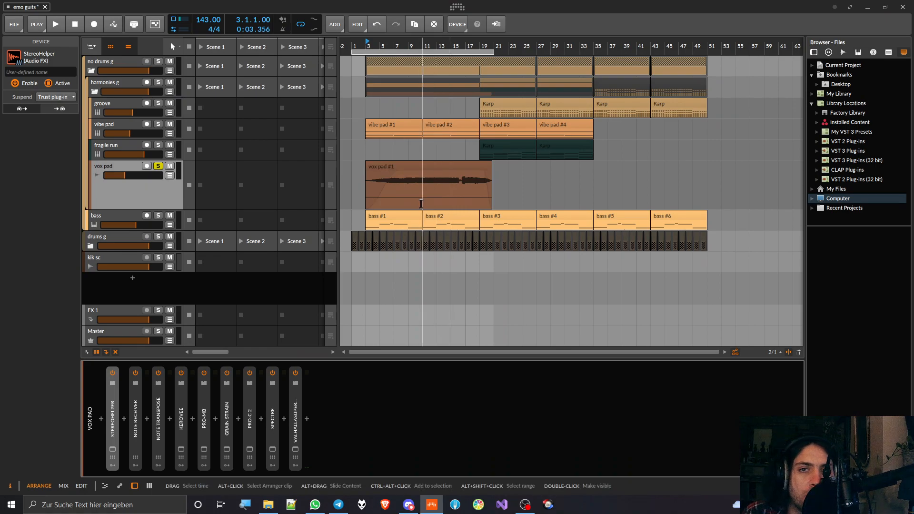
Inspect the Note Receiver's note source alongside the first two bass clips, and the Note Transpose device's octave setting.
{"action": "left_click", "coordinate": [137, 419]}
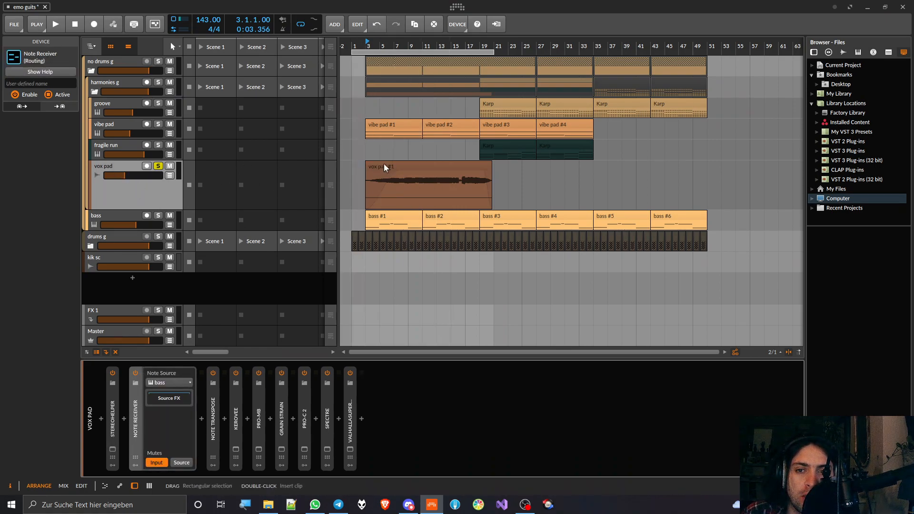
{"action": "double_click", "coordinate": [135, 430]}
{"action": "double_click", "coordinate": [136, 430]}
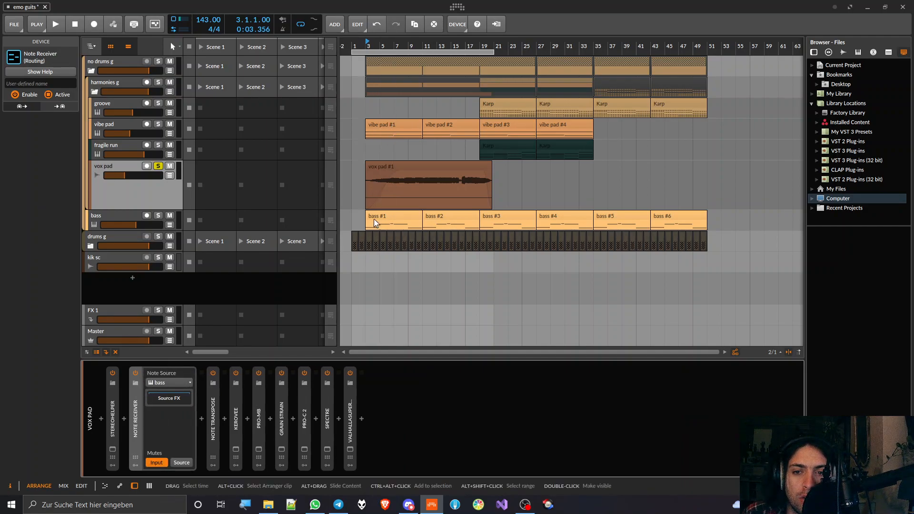
{"action": "left_click_drag", "start_coordinate": [358, 214], "coordinate": [437, 217]}
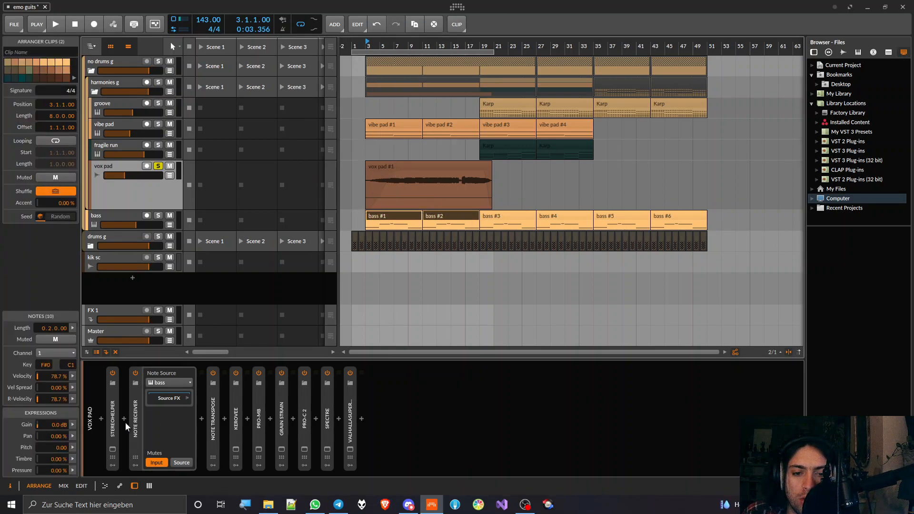
{"action": "double_click", "coordinate": [140, 415]}
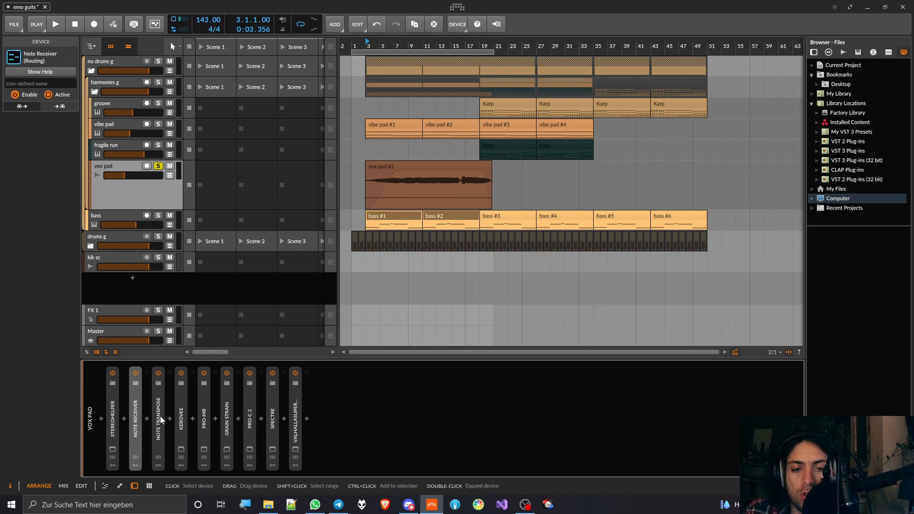
{"action": "double_click", "coordinate": [160, 415]}
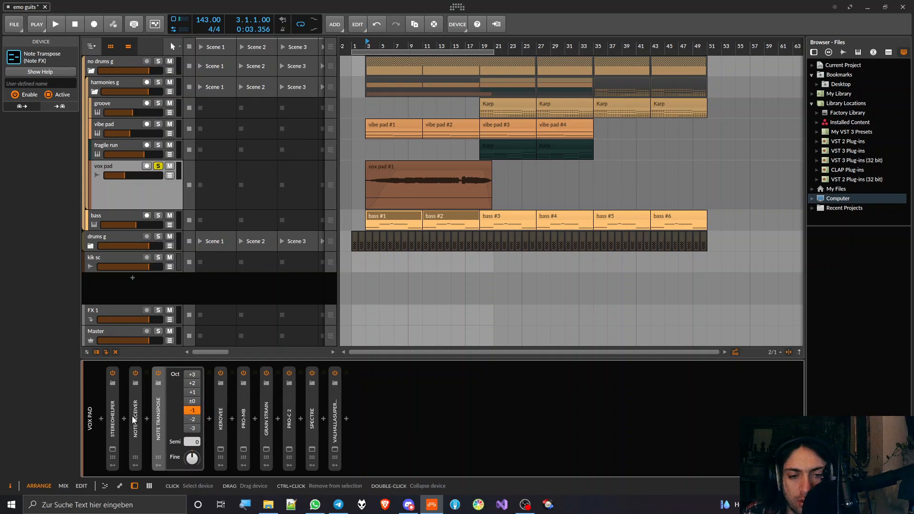
{"action": "double_click", "coordinate": [159, 416]}
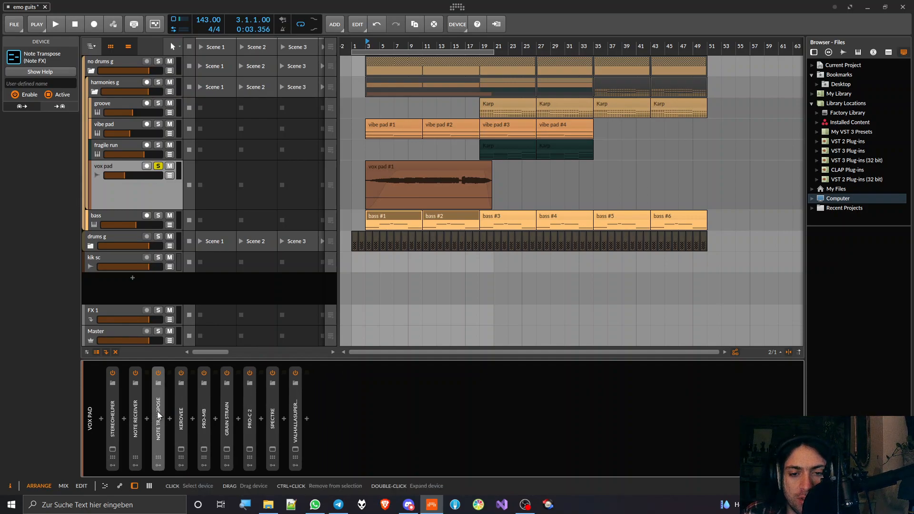
Open the Kerovee pitch corrector to review its tuning speed, nuance and amount settings, and close it.
{"action": "double_click", "coordinate": [181, 404]}
{"action": "left_click", "coordinate": [181, 448]}
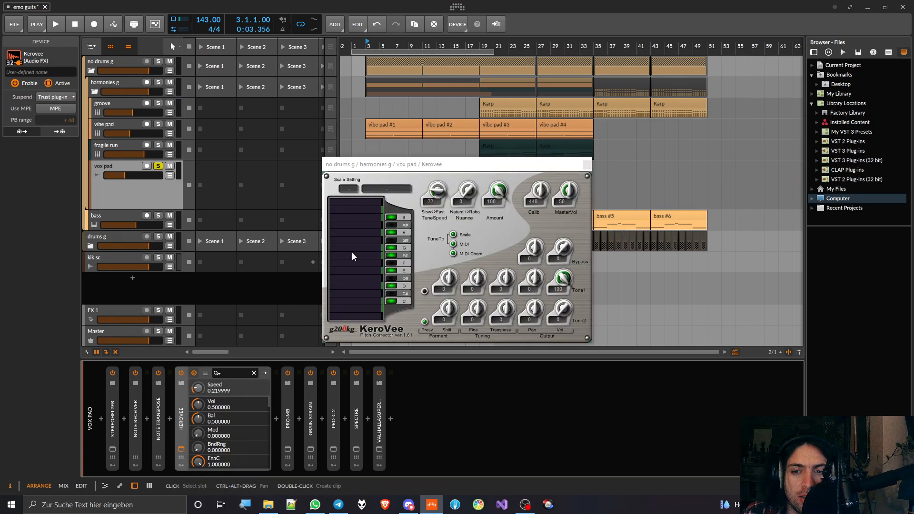
{"action": "left_click_drag", "start_coordinate": [461, 168], "coordinate": [443, 116]}
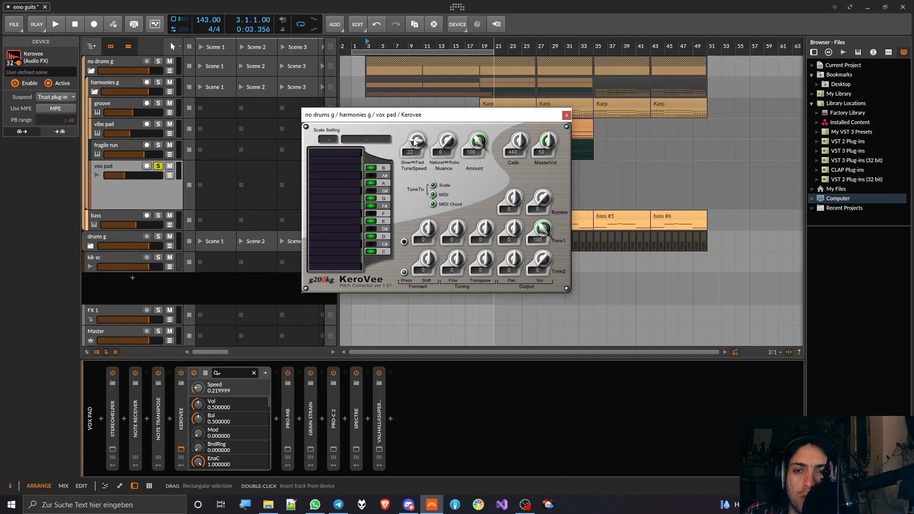
{"action": "left_click", "coordinate": [566, 115]}
{"action": "double_click", "coordinate": [179, 405]}
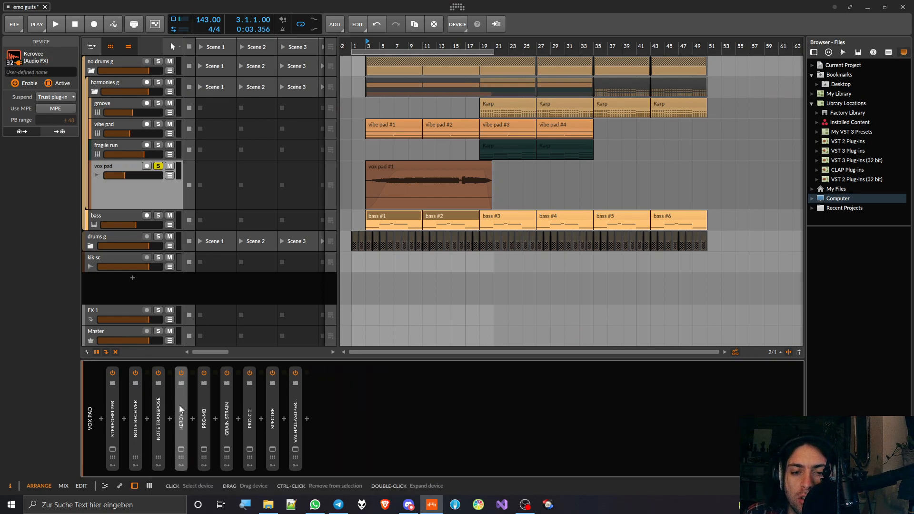
Turn on Lookahead in the vox pad's Pro-MB multiband compressor and close its window.
{"action": "left_click", "coordinate": [204, 450]}
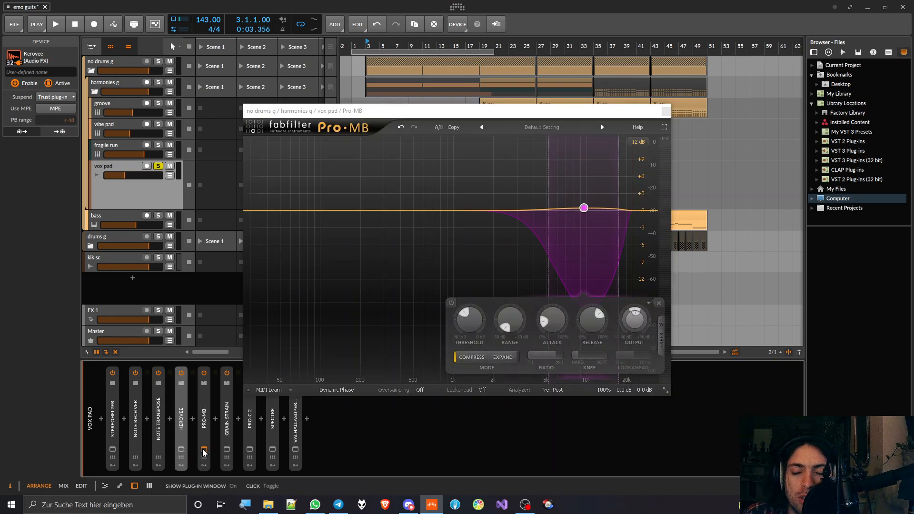
{"action": "mouse_move", "coordinate": [582, 210]}
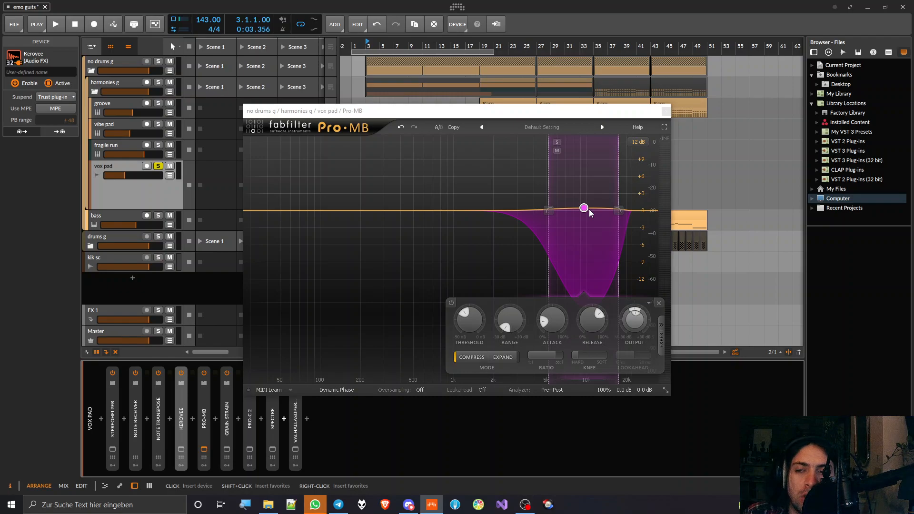
{"action": "left_click", "coordinate": [665, 111]}
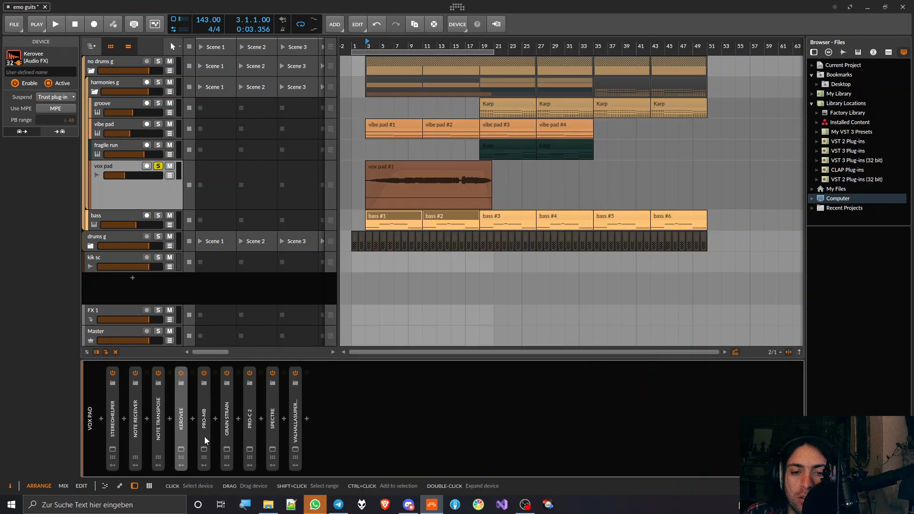
{"action": "left_click", "coordinate": [204, 449]}
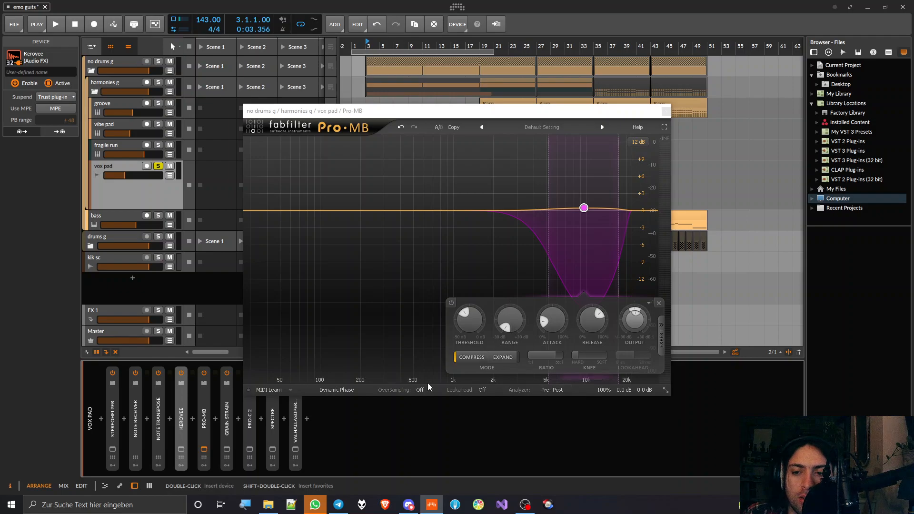
{"action": "left_click", "coordinate": [481, 390]}
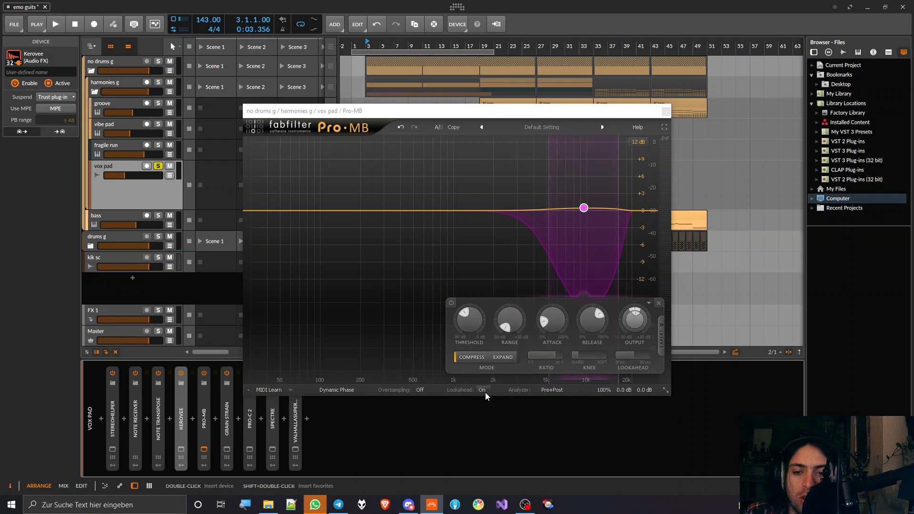
{"action": "left_click", "coordinate": [666, 112]}
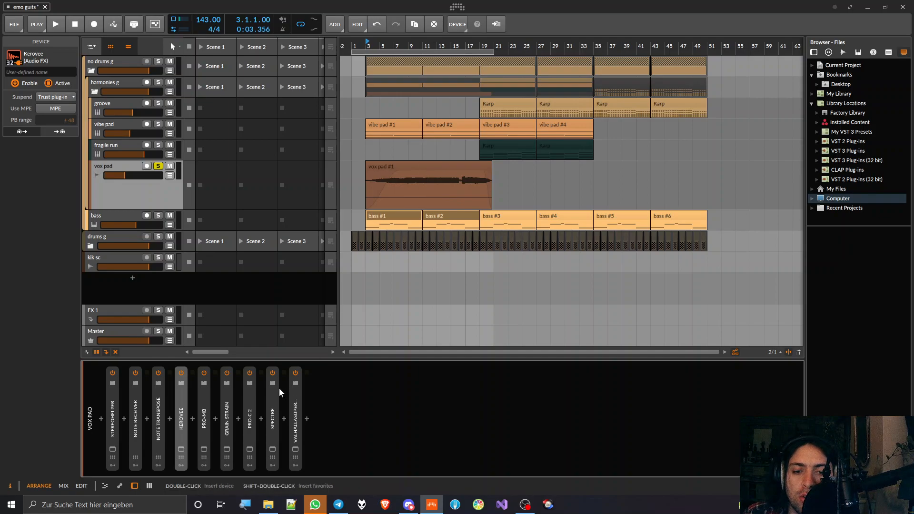
Open the Grain Strain plug-in to examine its grain mode options, and check the octave setting of Note Transpose.
{"action": "left_click", "coordinate": [204, 416]}
{"action": "double_click", "coordinate": [227, 430]}
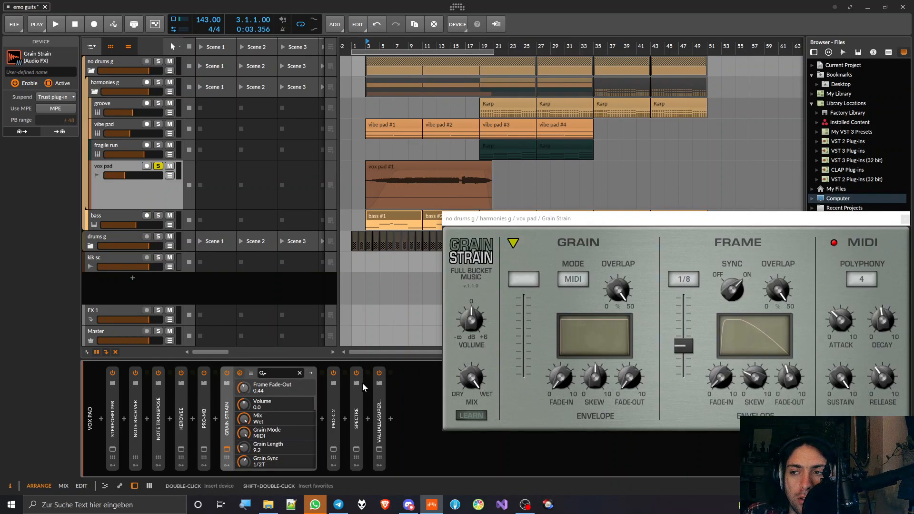
{"action": "left_click_drag", "start_coordinate": [520, 220], "coordinate": [225, 56]}
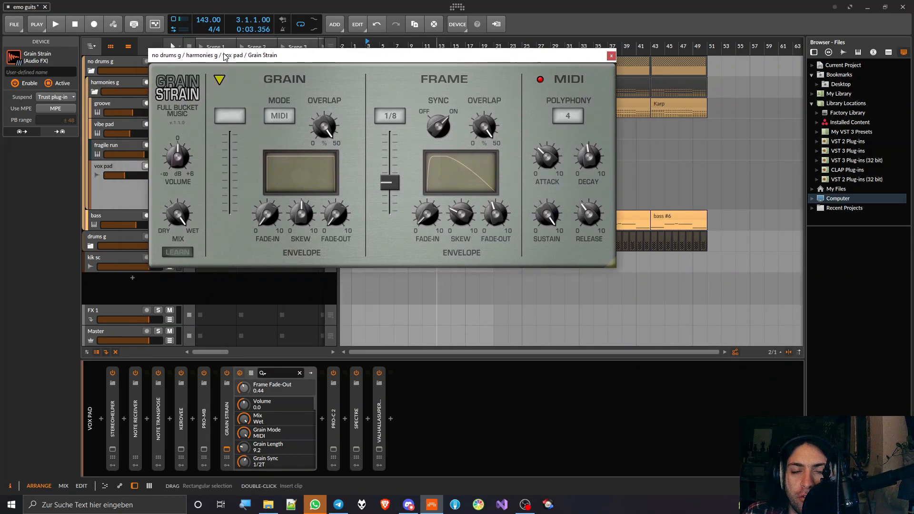
{"action": "left_click_drag", "start_coordinate": [225, 56], "coordinate": [232, 72]}
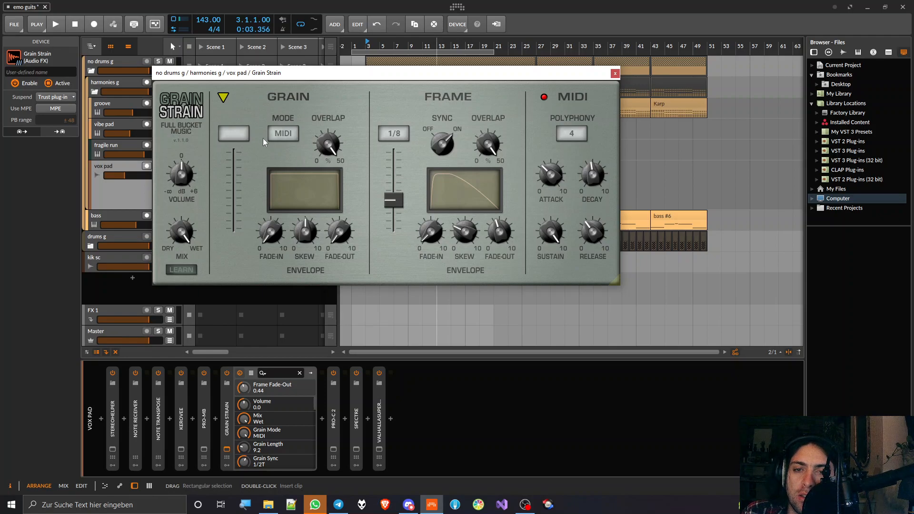
{"action": "left_click", "coordinate": [284, 130]}
{"action": "left_click", "coordinate": [264, 106]}
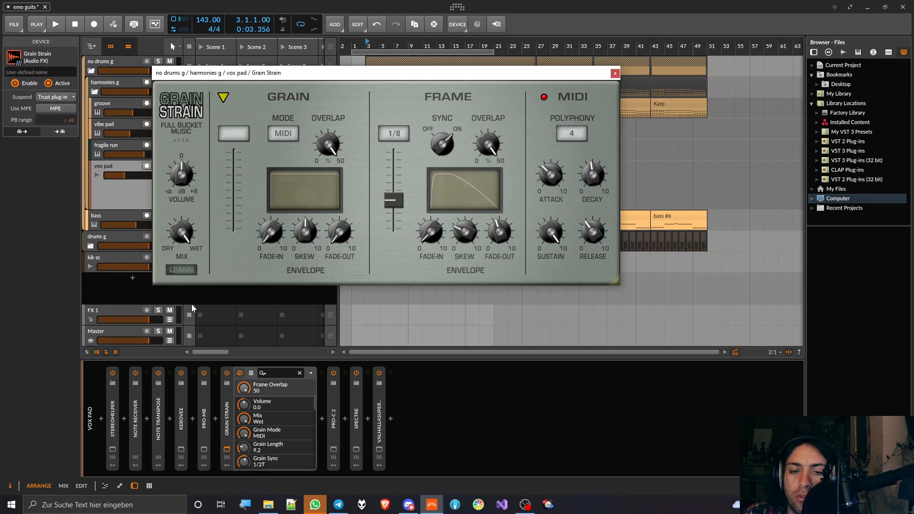
{"action": "double_click", "coordinate": [158, 421]}
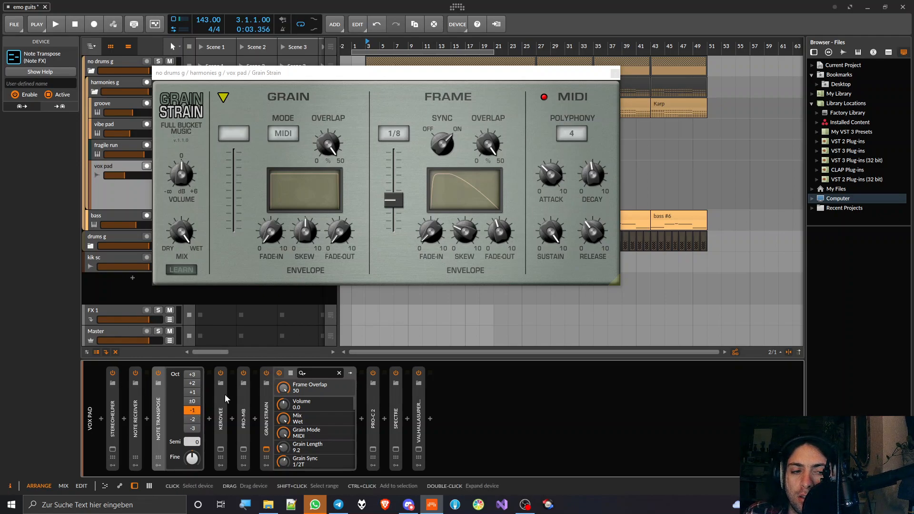
{"action": "double_click", "coordinate": [159, 419]}
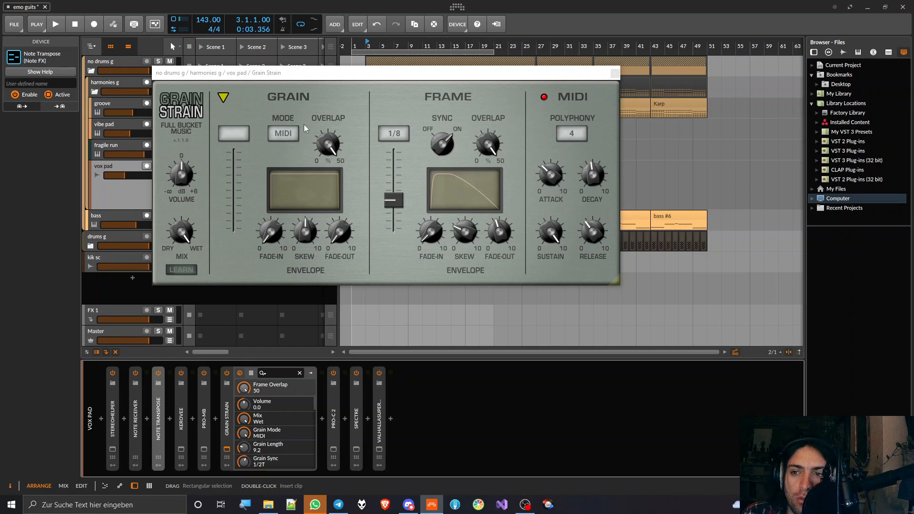
Move the Grain Strain window clear of the clips and set the vox pad Note Receiver's source to the vibe pad track.
{"action": "left_click_drag", "start_coordinate": [379, 73], "coordinate": [498, 133]}
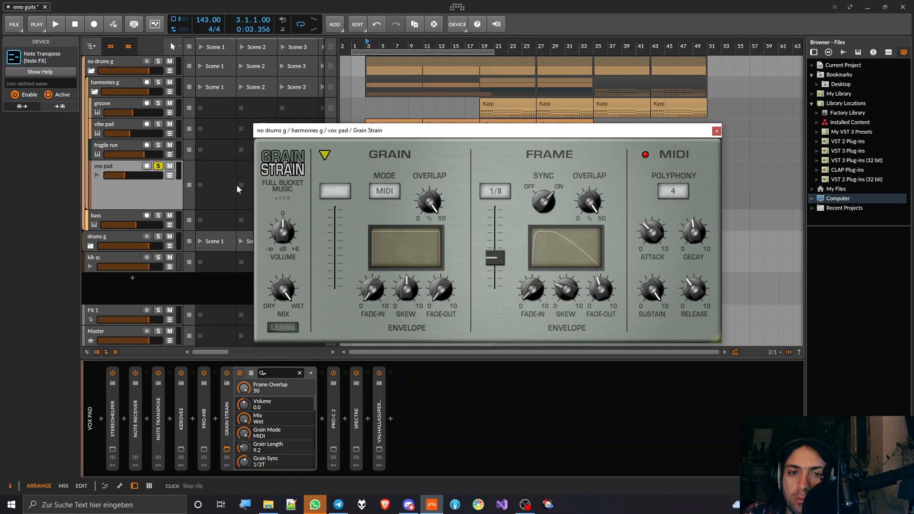
{"action": "left_click", "coordinate": [167, 190]}
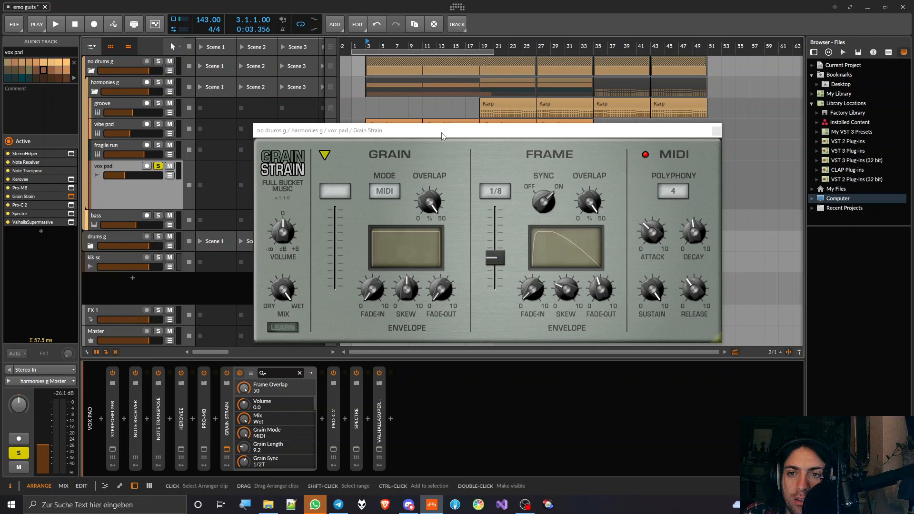
{"action": "left_click_drag", "start_coordinate": [443, 130], "coordinate": [558, 278]}
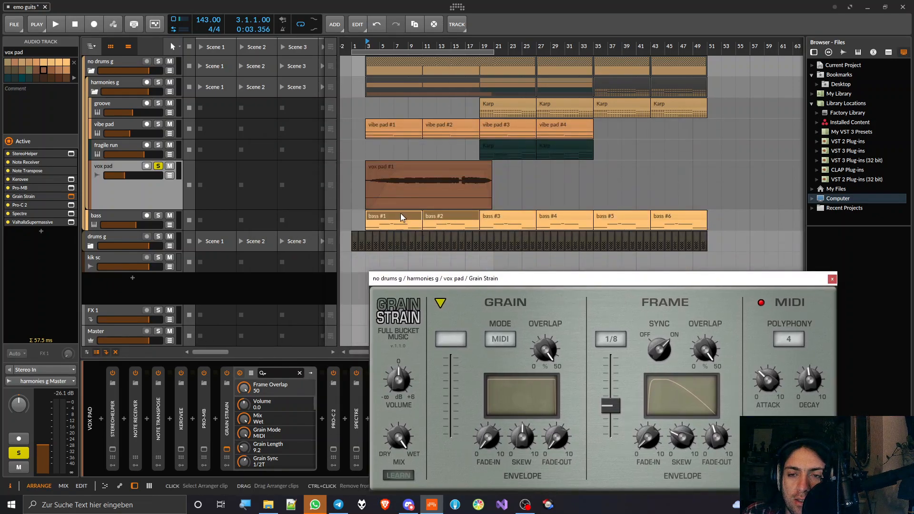
{"action": "left_click", "coordinate": [136, 422]}
{"action": "left_click", "coordinate": [177, 381]}
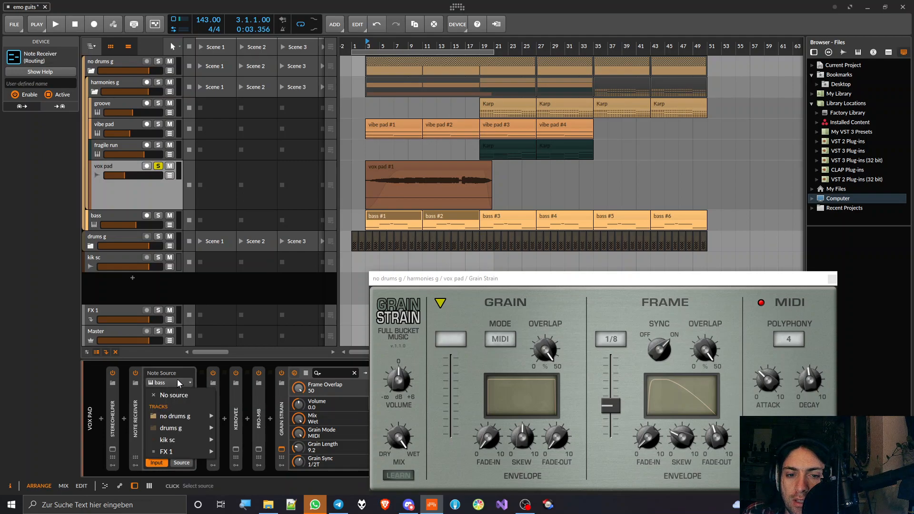
{"action": "mouse_move", "coordinate": [180, 417]}
{"action": "mouse_move", "coordinate": [265, 421]}
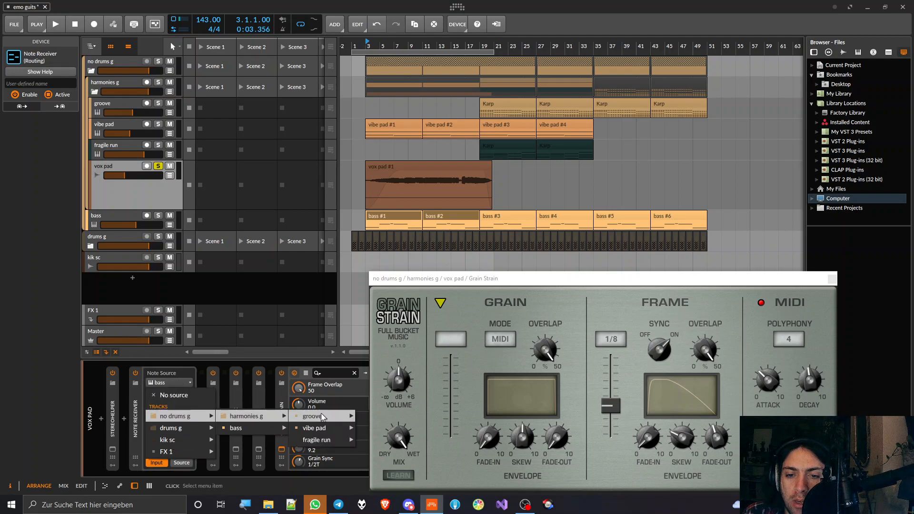
{"action": "left_click", "coordinate": [388, 430]}
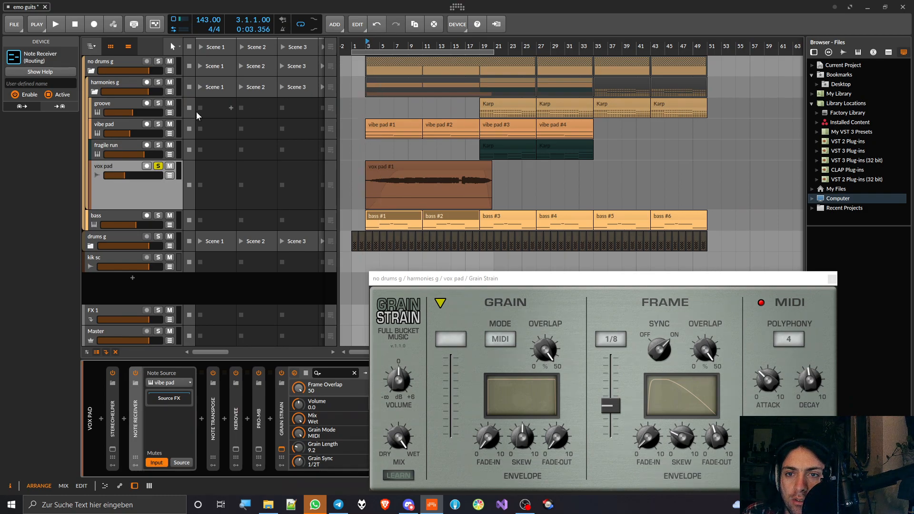
Play the vibe pad soloed together with the vox pad and compare the sound with Grain Strain bypassed and active.
{"action": "left_click", "coordinate": [159, 125]}
{"action": "key", "text": "space"}
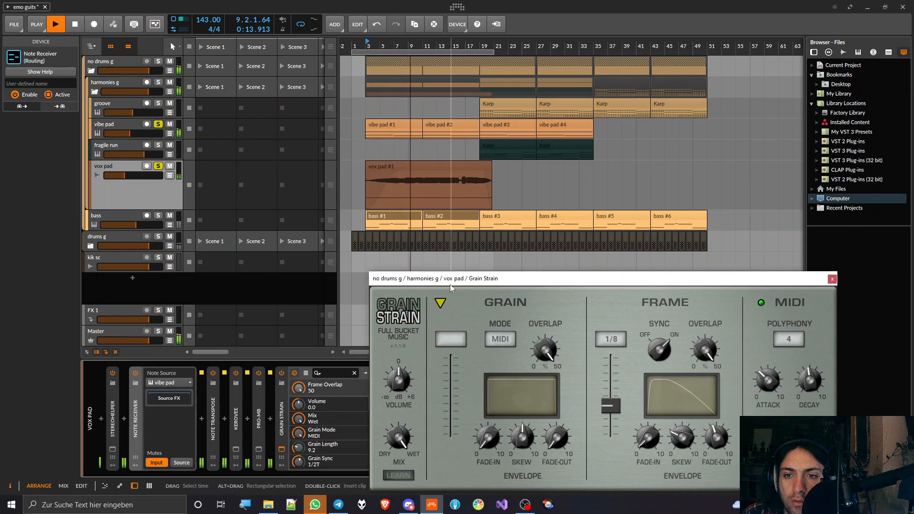
{"action": "left_click_drag", "start_coordinate": [450, 284], "coordinate": [594, 142]}
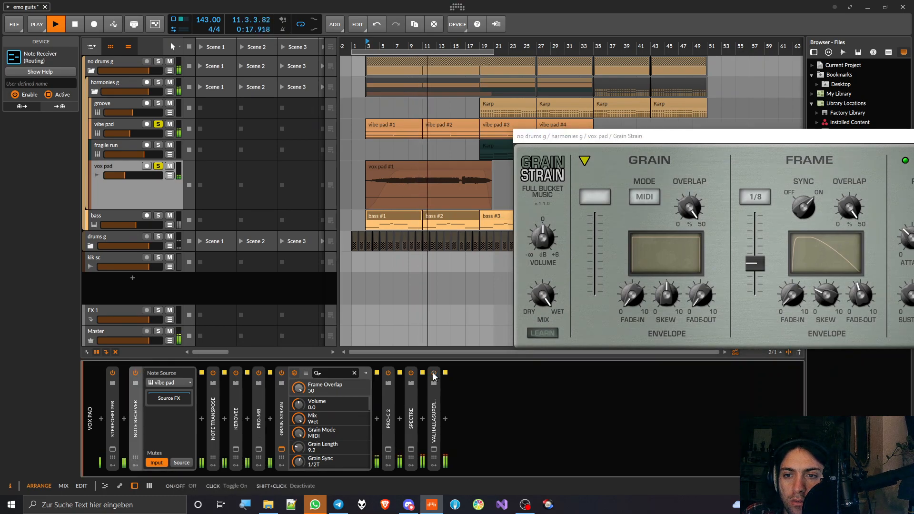
{"action": "left_click", "coordinate": [282, 373]}
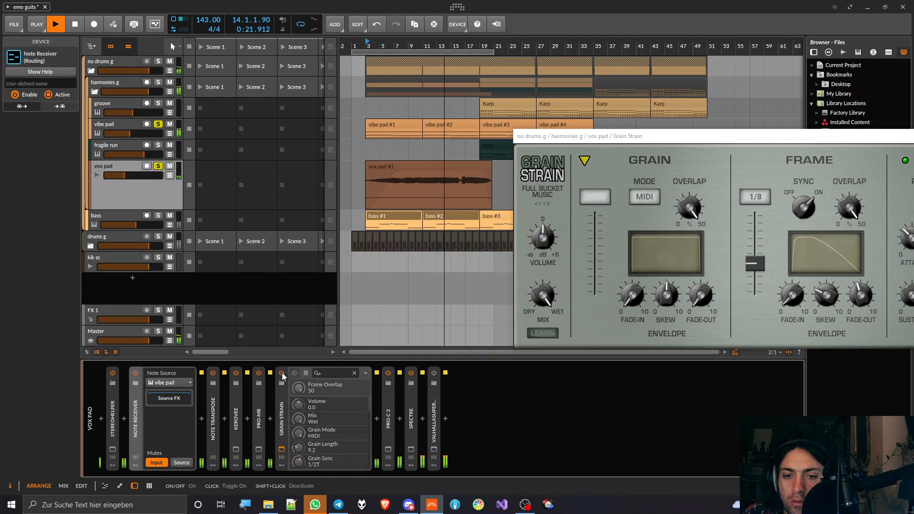
{"action": "left_click", "coordinate": [282, 373]}
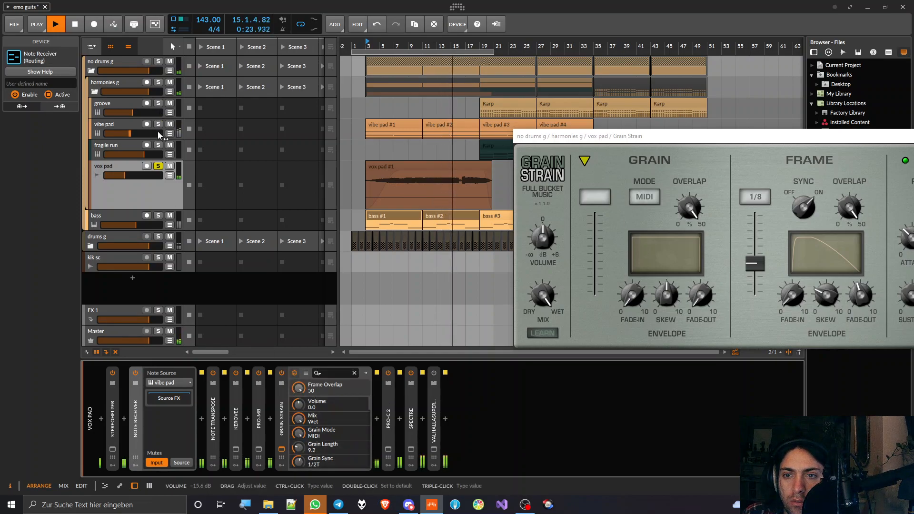
Play the soloed vox pad and audition Note Transpose with its octave shift at -2 and -3.
{"action": "key", "text": "space"}
{"action": "key", "text": "space"}
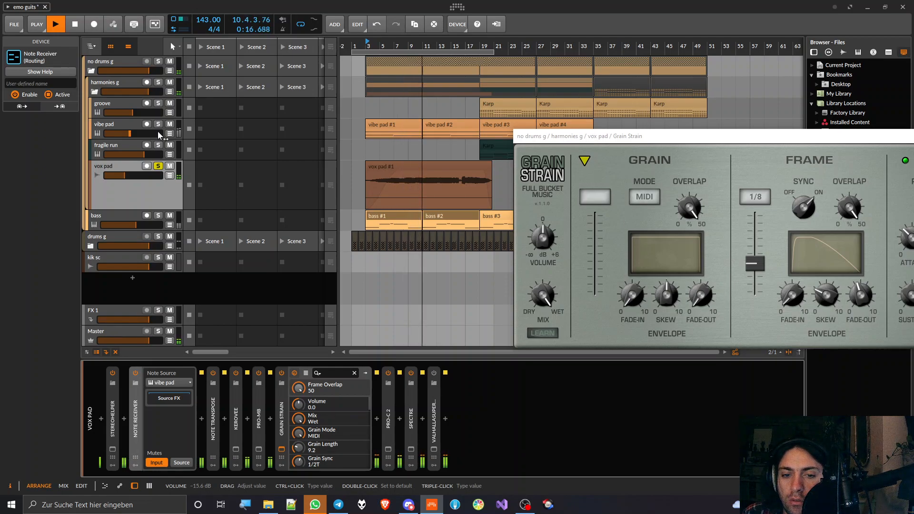
{"action": "double_click", "coordinate": [214, 416]}
{"action": "left_click", "coordinate": [243, 422]}
{"action": "key", "text": "space"}
{"action": "key", "text": "space"}
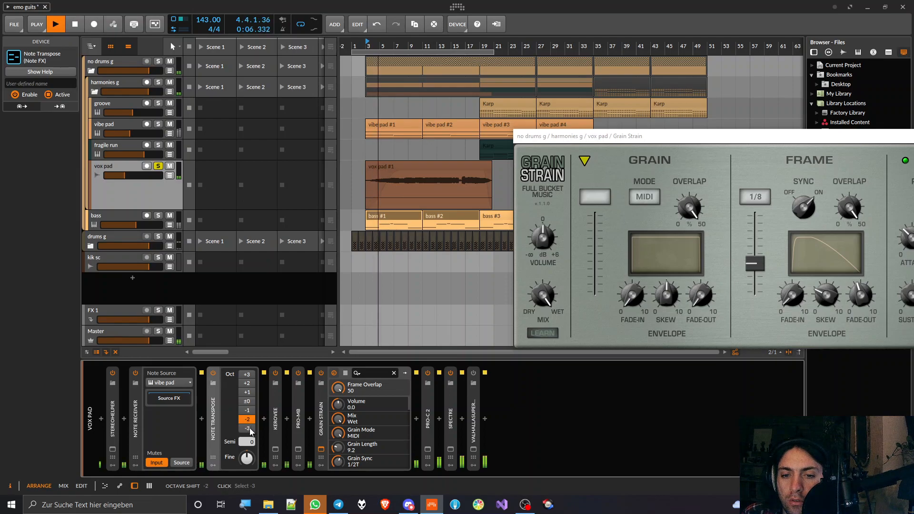
{"action": "left_click", "coordinate": [247, 428]}
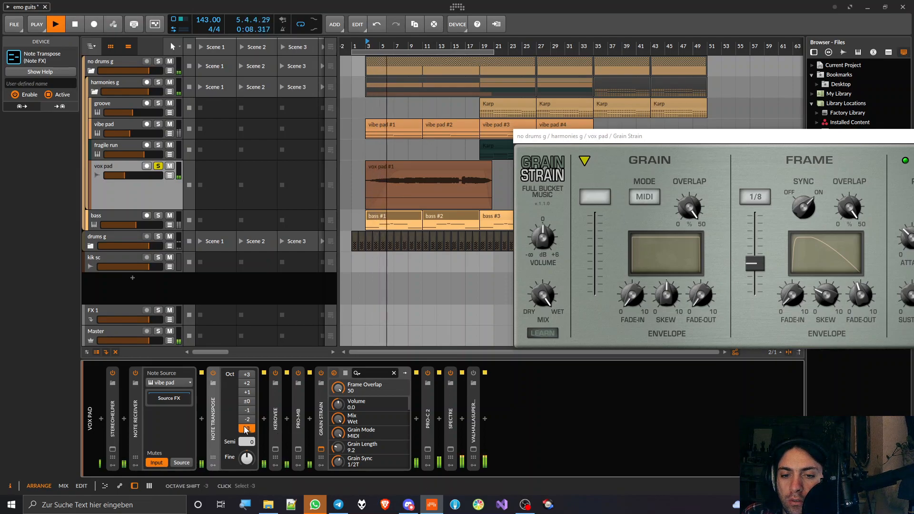
Audition the soloed vox pad with Note Transpose's octave shift at +1, +2 and +3.
{"action": "left_click", "coordinate": [247, 392]}
{"action": "key", "text": "space"}
{"action": "key", "text": "space"}
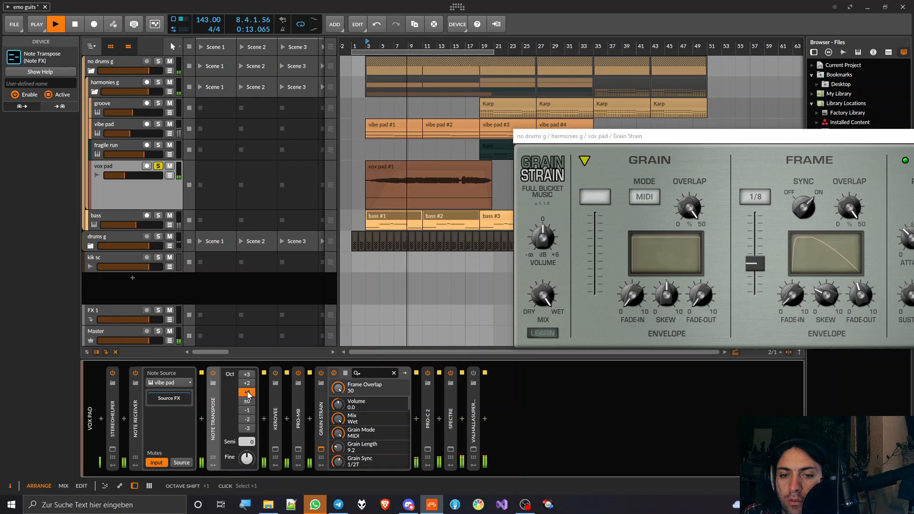
{"action": "key", "text": "space"}
{"action": "left_click", "coordinate": [247, 383]}
{"action": "key", "text": "space"}
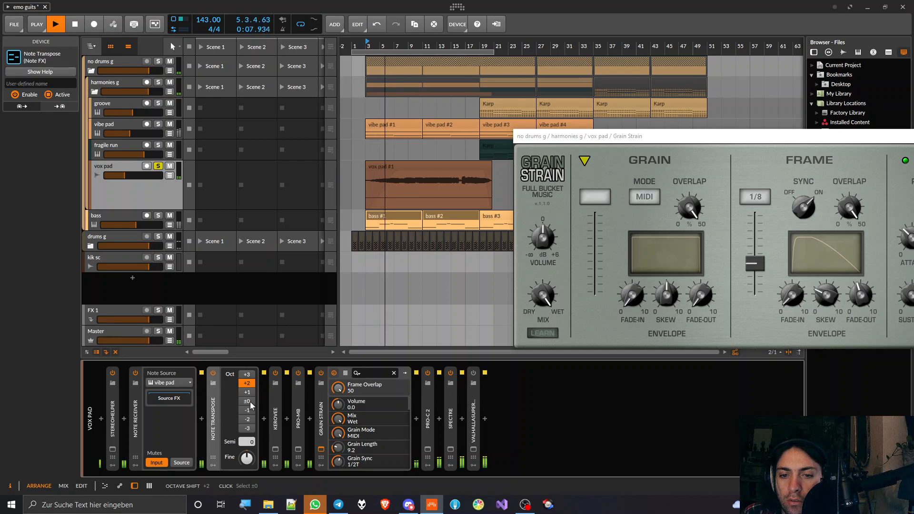
{"action": "left_click", "coordinate": [253, 375]}
{"action": "key", "text": "space"}
{"action": "key", "text": "space"}
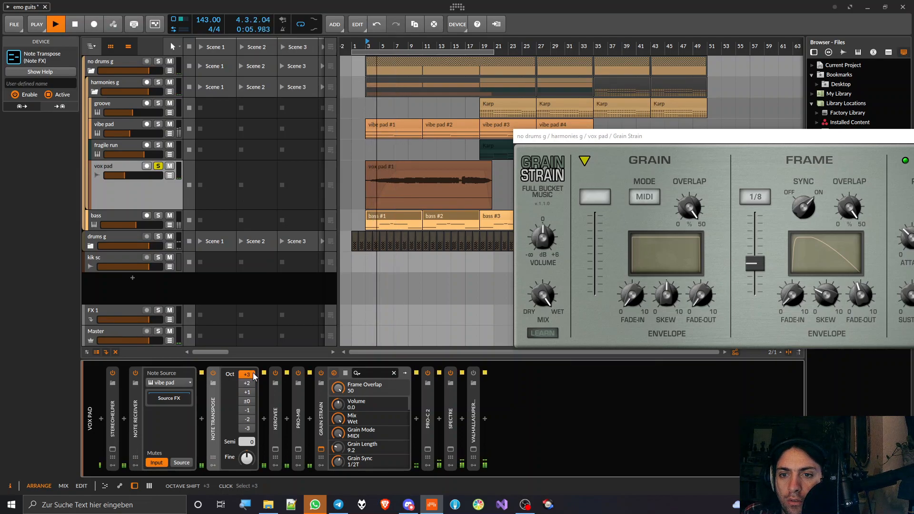
Set Note Transpose's octave shift to ±0, play the soloed vox pad and collapse the device.
{"action": "key", "text": "space"}
{"action": "left_click", "coordinate": [247, 401]}
{"action": "key", "text": "space"}
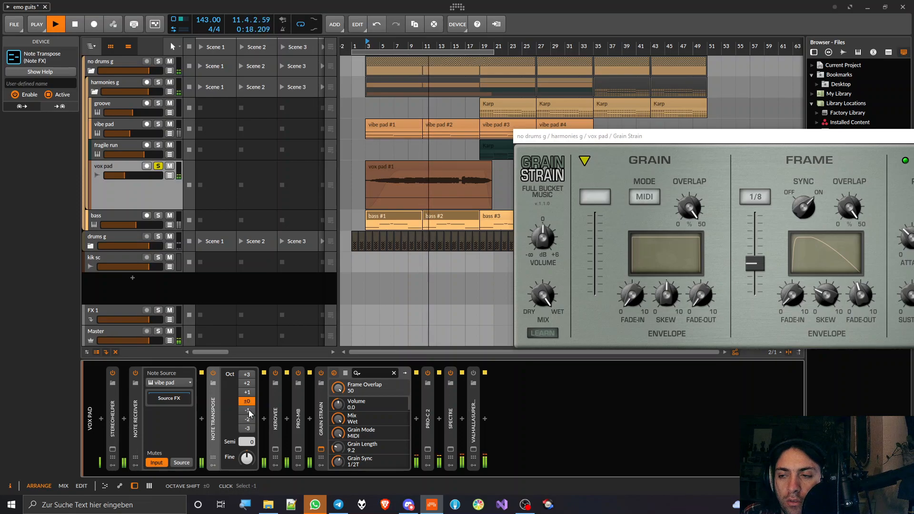
{"action": "double_click", "coordinate": [216, 418]}
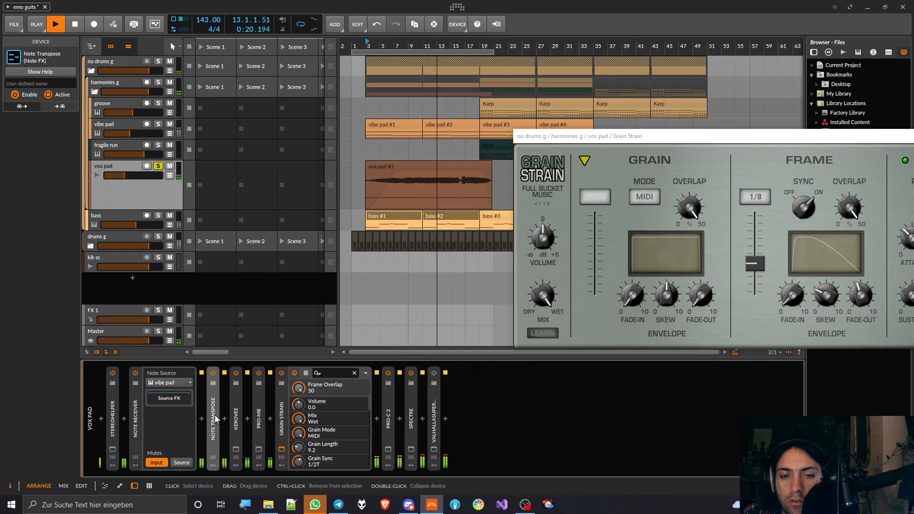
{"action": "key", "text": "space"}
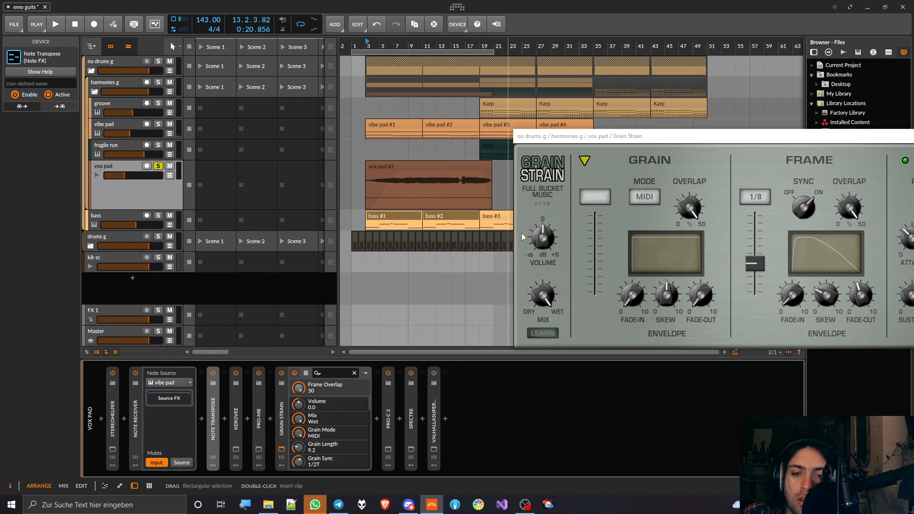
Recheck Note Transpose's octave setting and leave Note Transpose and Note Receiver collapsed in the vox pad chain.
{"action": "double_click", "coordinate": [213, 412]}
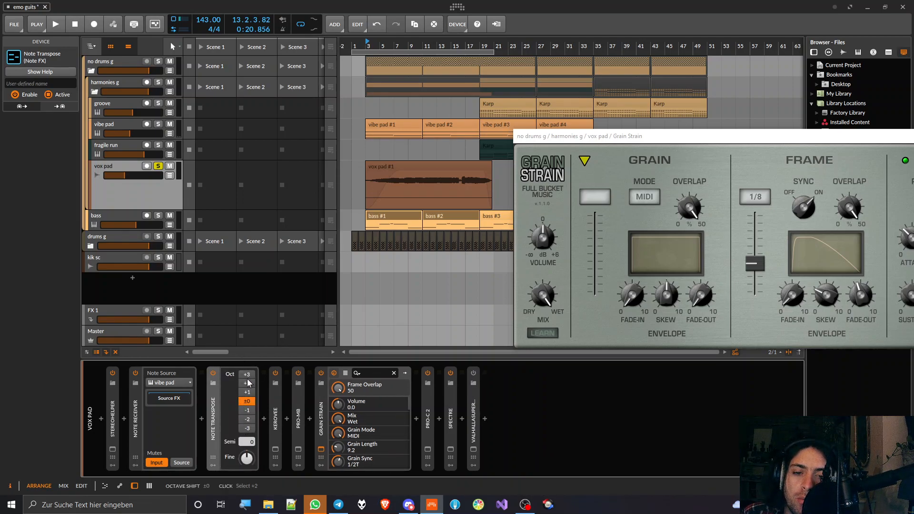
{"action": "double_click", "coordinate": [213, 412]}
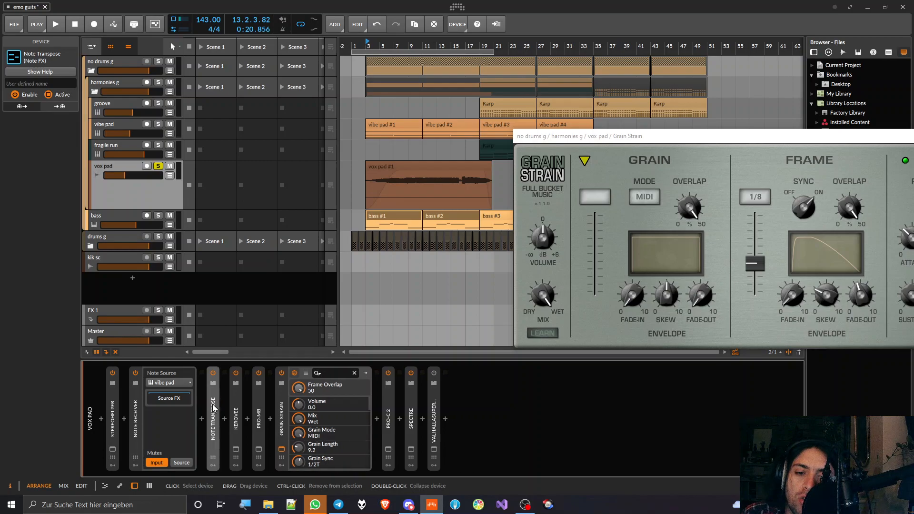
{"action": "double_click", "coordinate": [136, 417]}
{"action": "double_click", "coordinate": [136, 417]}
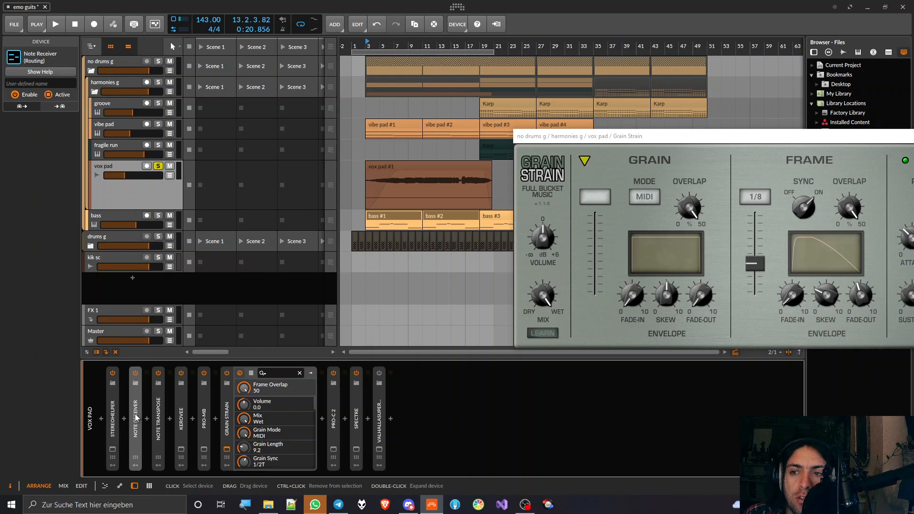
Close the Grain Strain window and collapse its device in the vox pad chain.
{"action": "left_click_drag", "start_coordinate": [627, 137], "coordinate": [454, 280]}
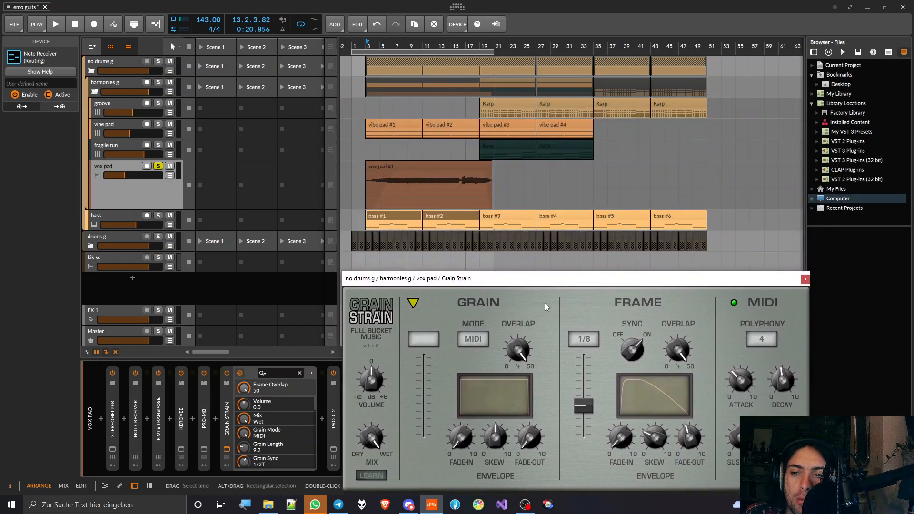
{"action": "left_click_drag", "start_coordinate": [589, 284], "coordinate": [543, 191]}
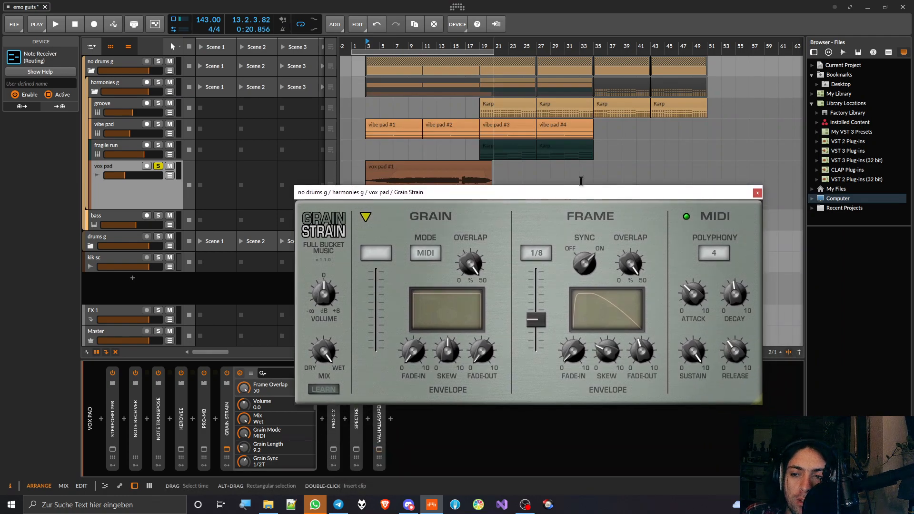
{"action": "left_click", "coordinate": [757, 192]}
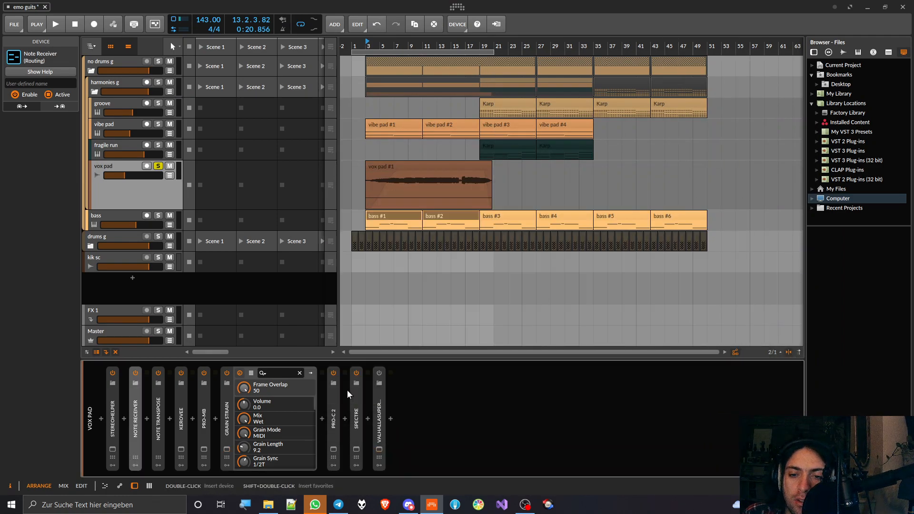
{"action": "double_click", "coordinate": [228, 417]}
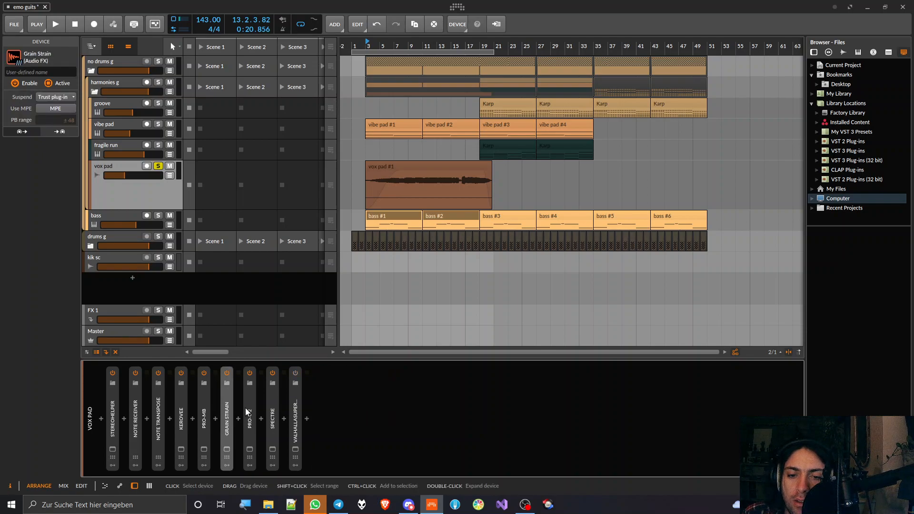
Examine the settings of the Pro-C 2 compressor and the Spectre plug-in on the vox pad, closing each window.
{"action": "double_click", "coordinate": [247, 412]}
{"action": "left_click", "coordinate": [249, 449]}
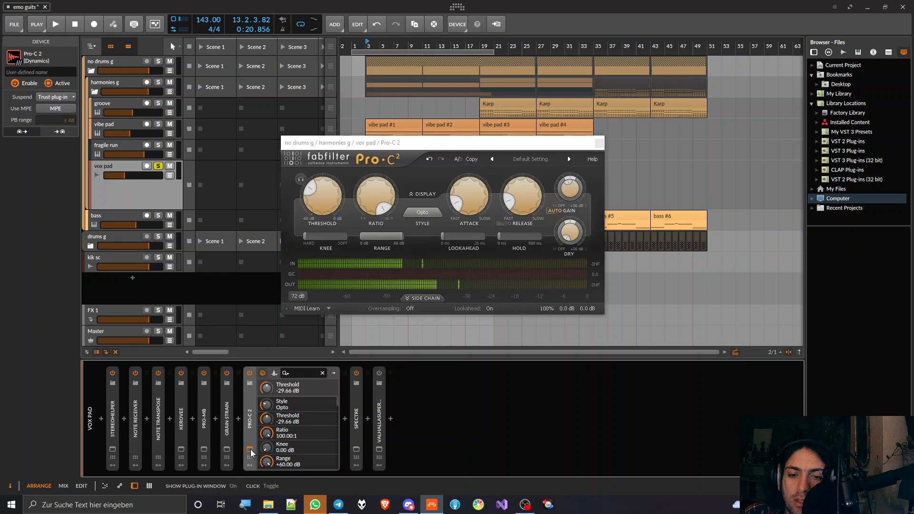
{"action": "left_click", "coordinate": [250, 449]}
{"action": "double_click", "coordinate": [249, 417]}
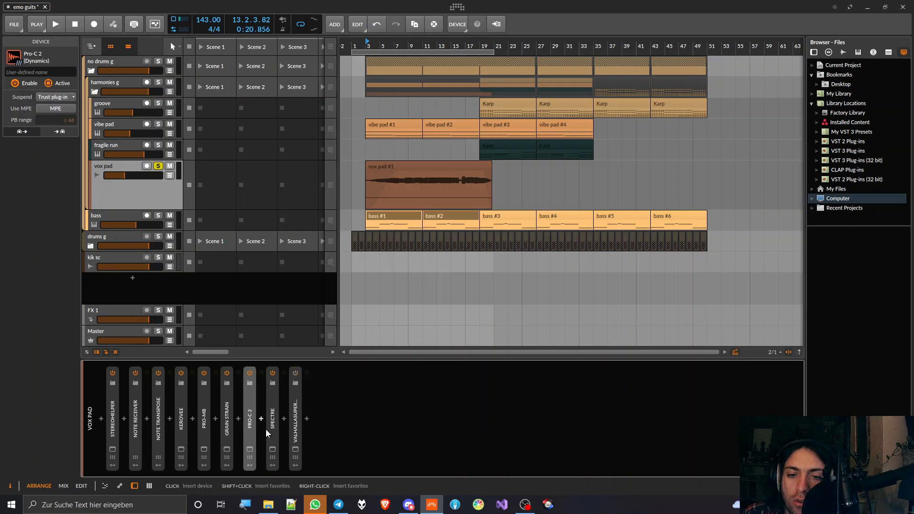
{"action": "left_click", "coordinate": [272, 449]}
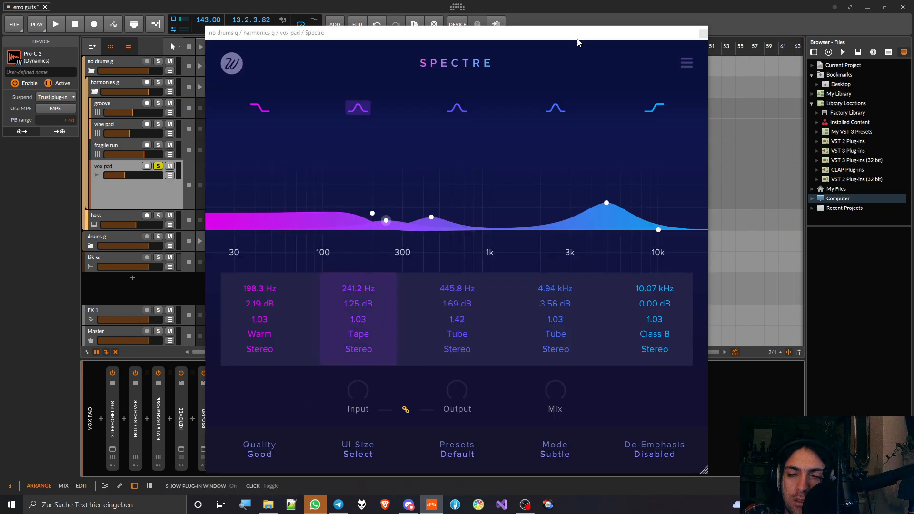
{"action": "left_click", "coordinate": [702, 33]}
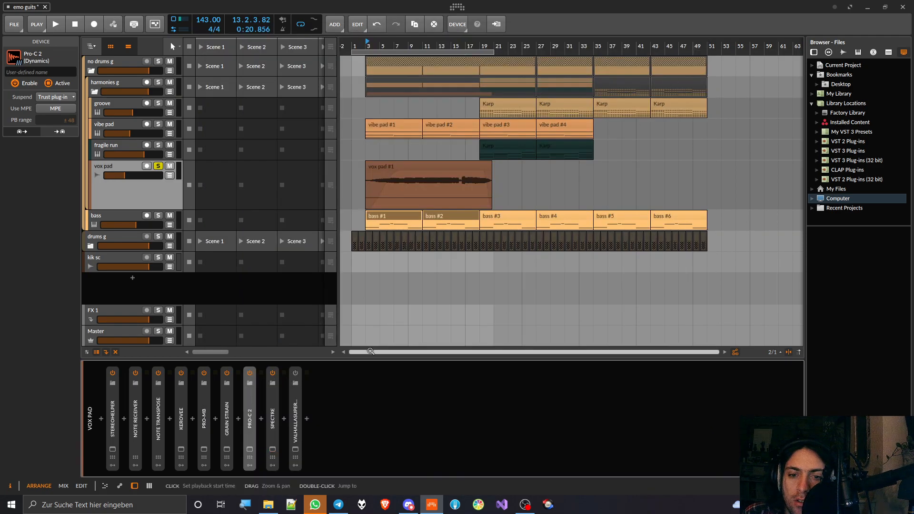
Open ValhallaSupermassive, load the BillionsAndBillions preset from the Z-Massive reverbs and view the available delay modes.
{"action": "left_click", "coordinate": [295, 449]}
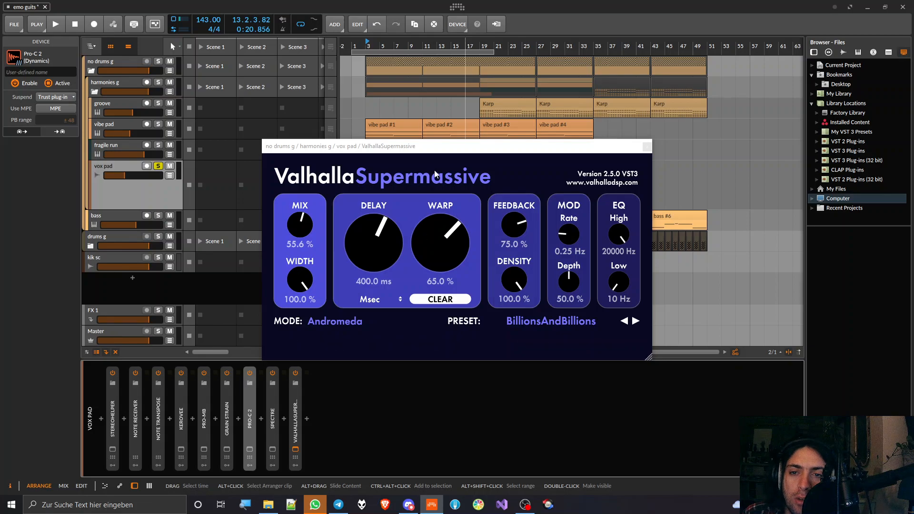
{"action": "left_click", "coordinate": [521, 322]}
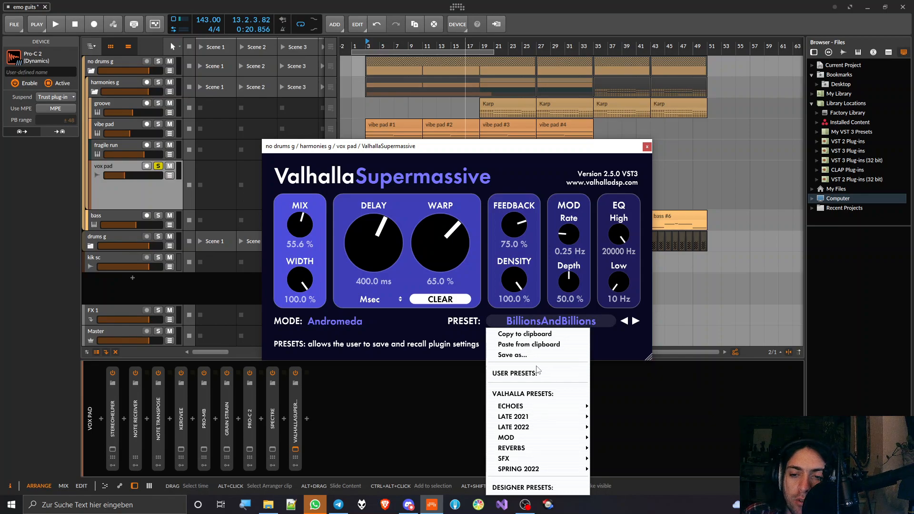
{"action": "mouse_move", "coordinate": [518, 451]}
{"action": "mouse_move", "coordinate": [605, 450]}
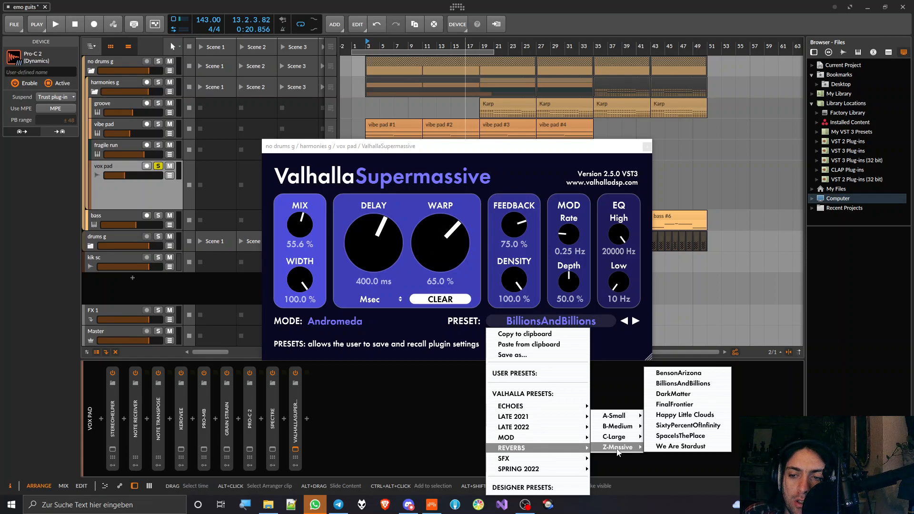
{"action": "left_click", "coordinate": [681, 384]}
{"action": "left_click", "coordinate": [407, 324]}
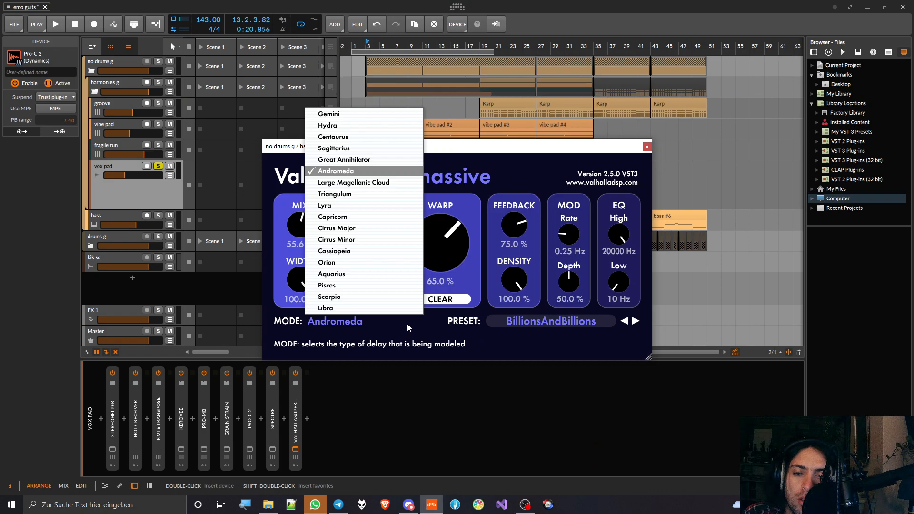
{"action": "left_click", "coordinate": [403, 357]}
Play the soloed vox pad, lower ValhallaSupermassive's mix to 53.6 % and close its window.
{"action": "left_click", "coordinate": [294, 419]}
{"action": "left_click", "coordinate": [119, 201]}
{"action": "left_click_drag", "start_coordinate": [309, 146], "coordinate": [403, 272]}
{"action": "key", "text": "space"}
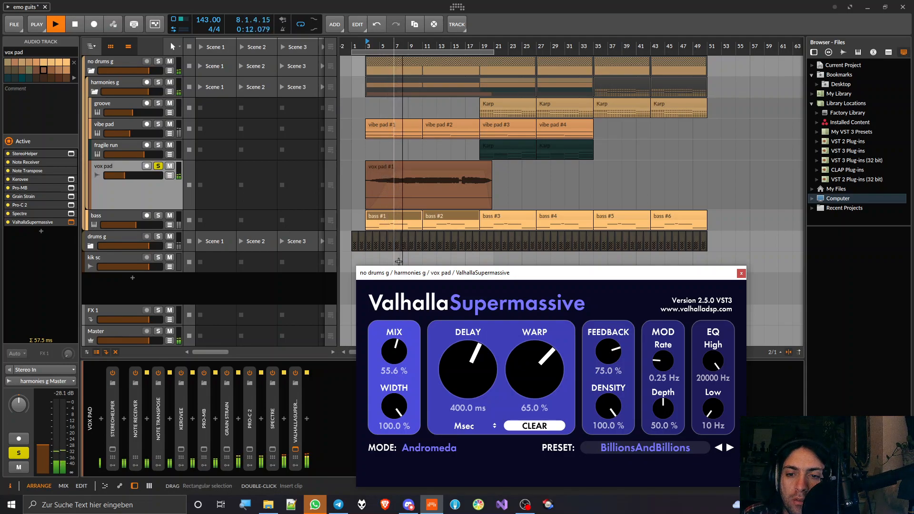
{"action": "mouse_move", "coordinate": [394, 351]}
{"action": "left_mouse_down"}
{"action": "mouse_move", "coordinate": [391, 294]}
{"action": "mouse_move", "coordinate": [405, 425]}
{"action": "mouse_move", "coordinate": [400, 358]}
{"action": "left_mouse_up"}
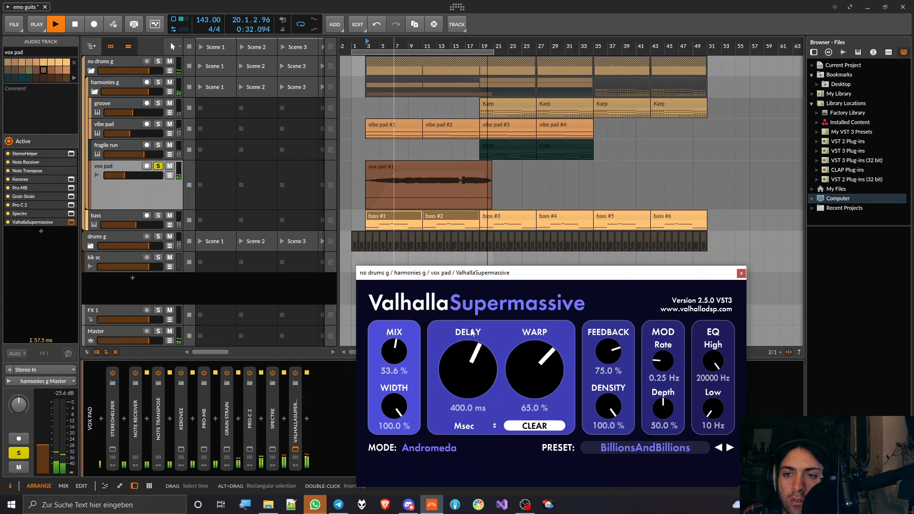
{"action": "left_click", "coordinate": [741, 273]}
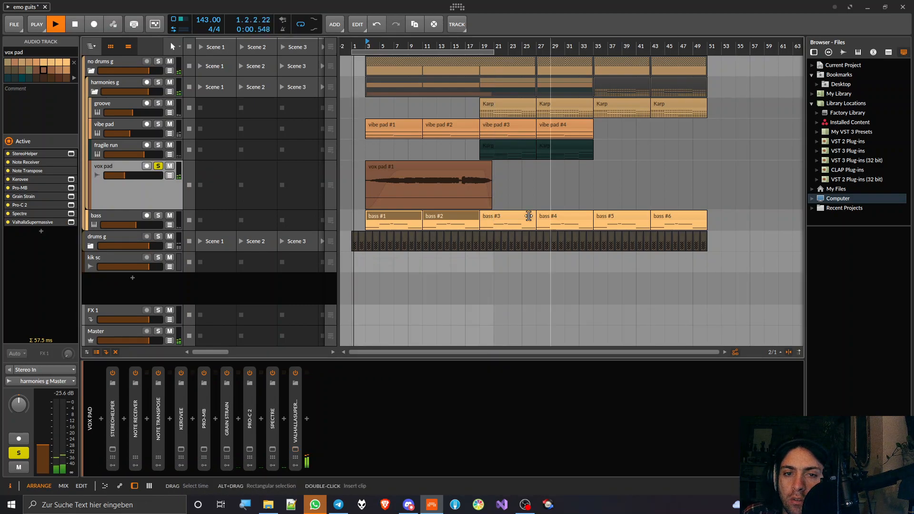
{"action": "key", "text": "space"}
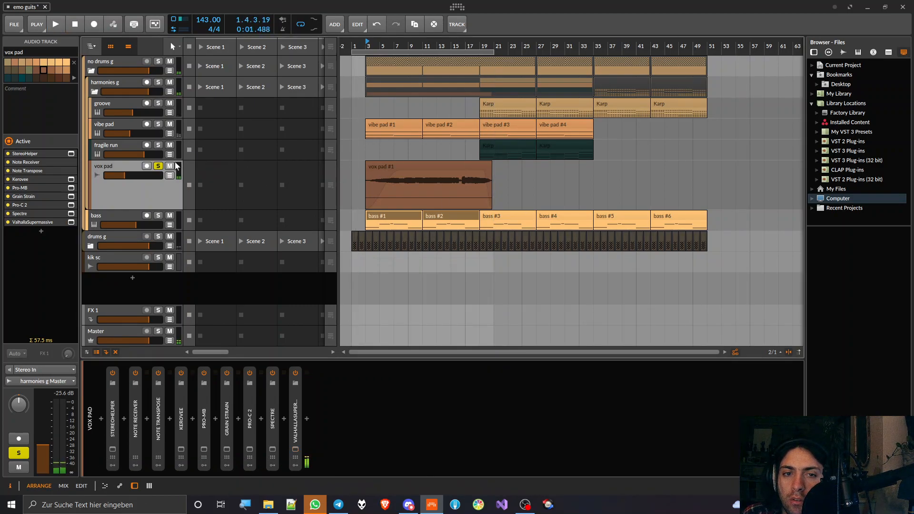
Unsolo the vox pad, extend the loop region to 24 bars and play the full arrangement.
{"action": "left_click", "coordinate": [159, 167]}
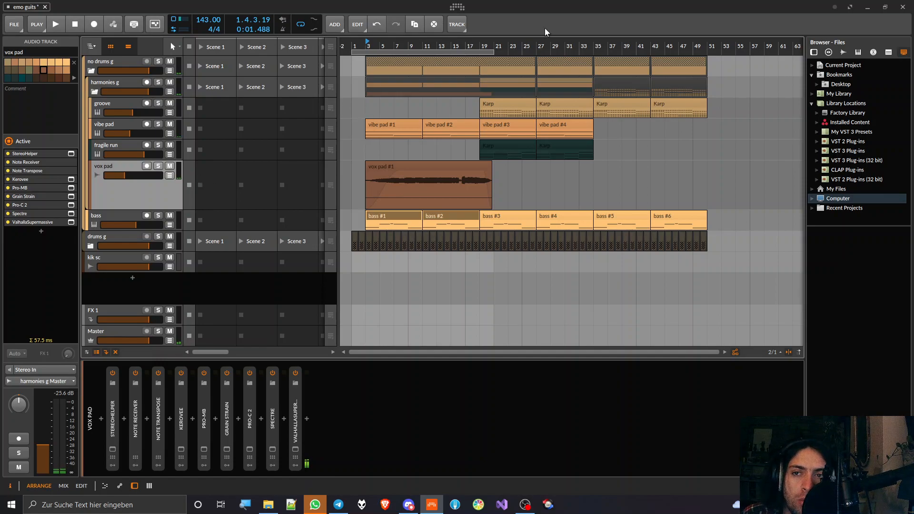
{"action": "mouse_move", "coordinate": [494, 51]}
{"action": "left_mouse_down"}
{"action": "mouse_move", "coordinate": [519, 53]}
{"action": "mouse_move", "coordinate": [503, 59]}
{"action": "left_mouse_up"}
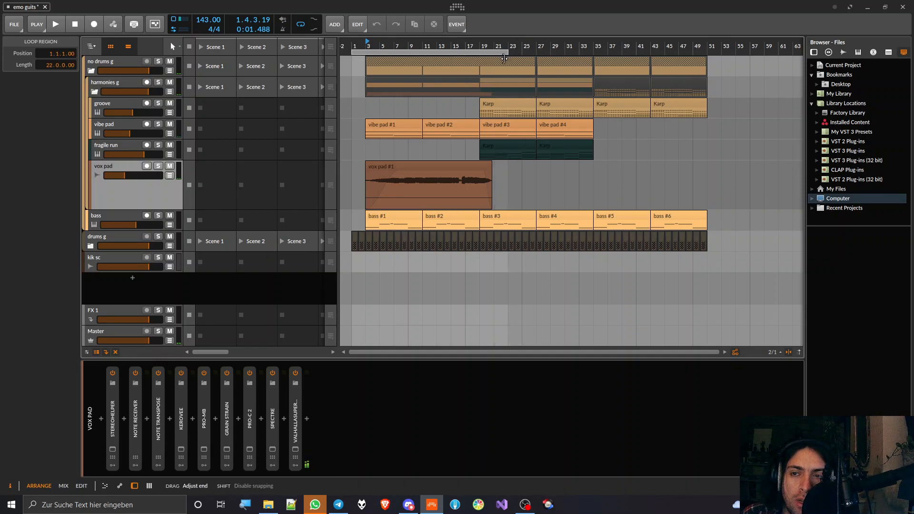
{"action": "left_click", "coordinate": [376, 24]}
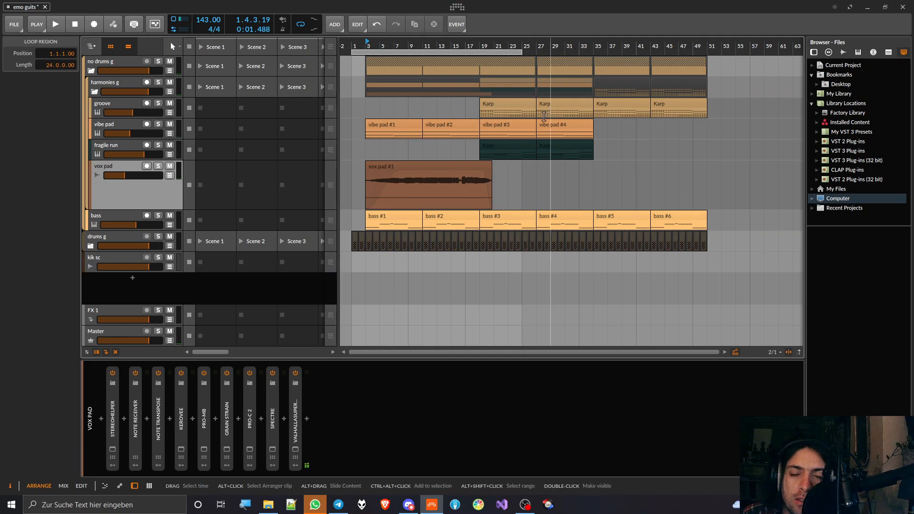
{"action": "key", "text": "space"}
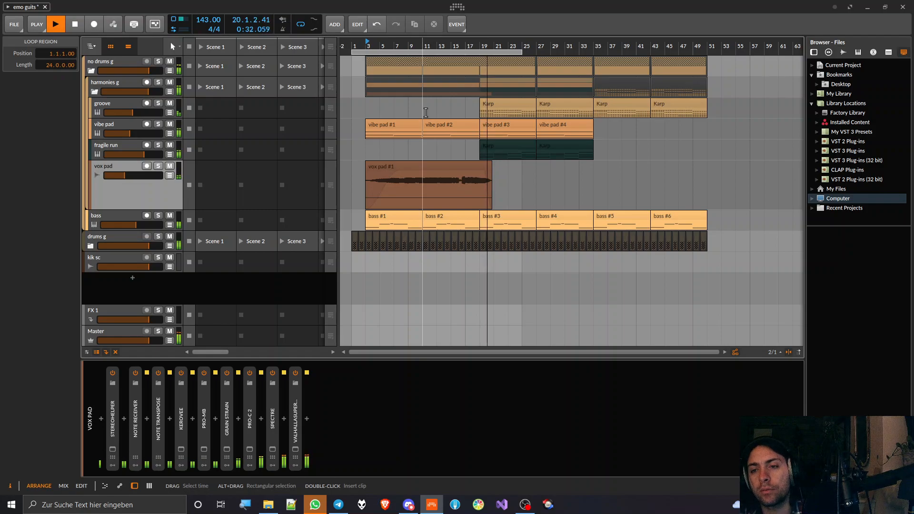
{"action": "key", "text": "space"}
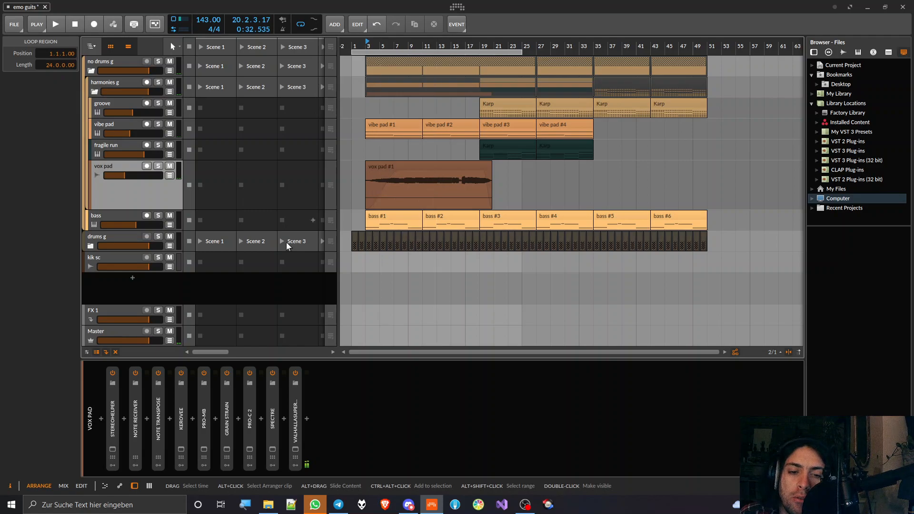
Expand the vox pad's Note Receiver and set its note source to the bass track.
{"action": "left_click", "coordinate": [138, 410]}
{"action": "left_click", "coordinate": [138, 409]}
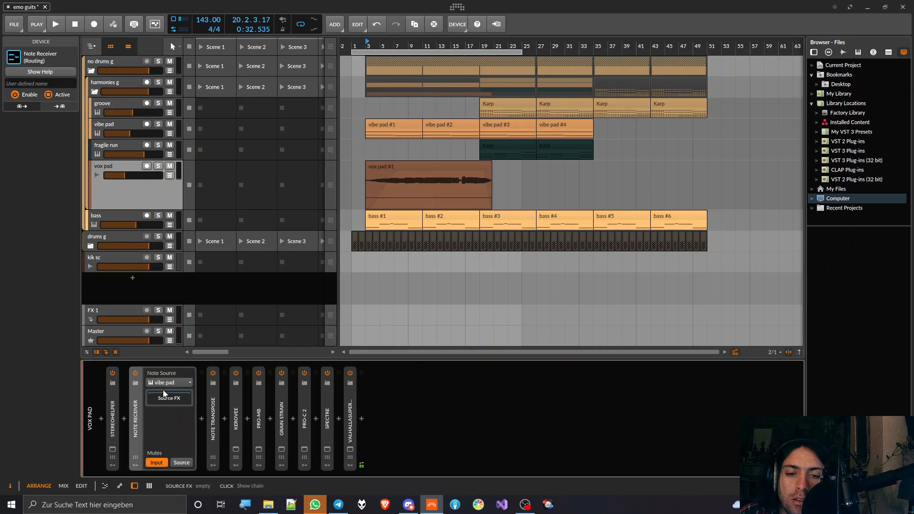
{"action": "left_click", "coordinate": [164, 383]}
{"action": "mouse_move", "coordinate": [184, 417]}
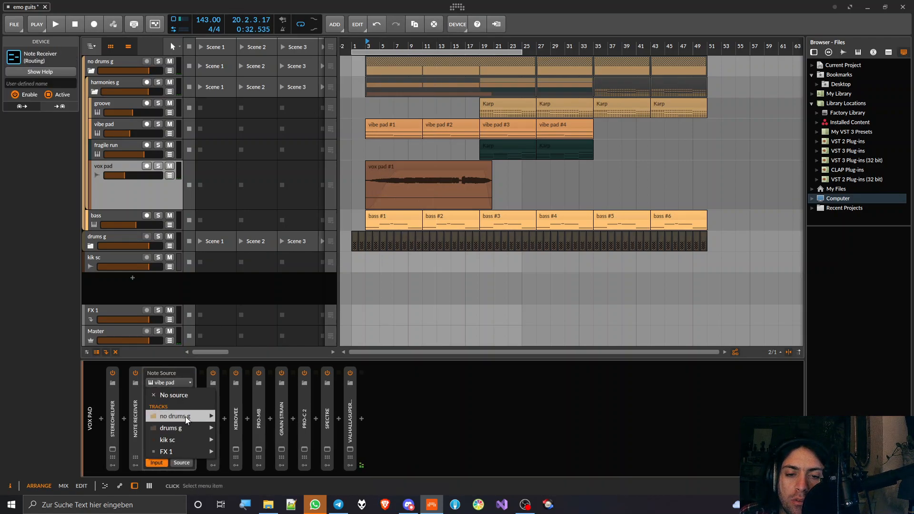
{"action": "mouse_move", "coordinate": [252, 427]}
{"action": "left_click", "coordinate": [319, 429]}
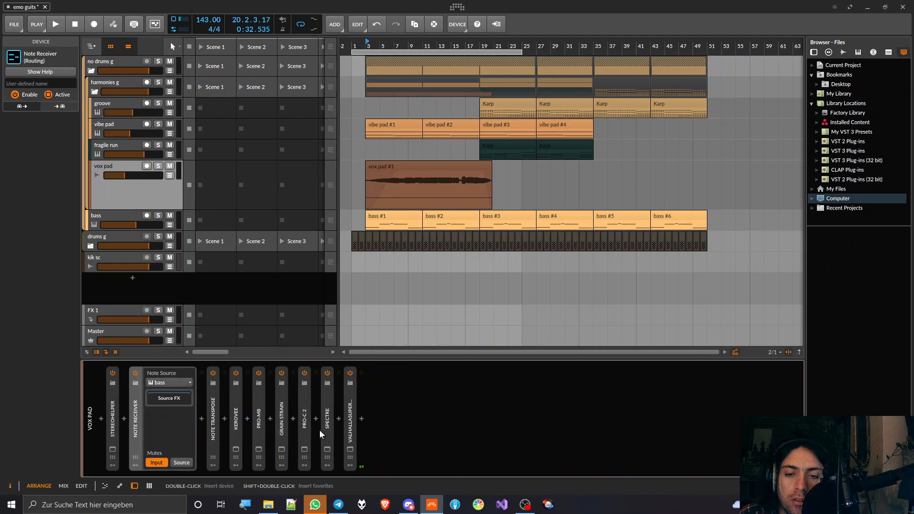
Check Note Transpose's octave shift on the vox pad, collapsing both it and Note Receiver.
{"action": "left_click", "coordinate": [212, 419]}
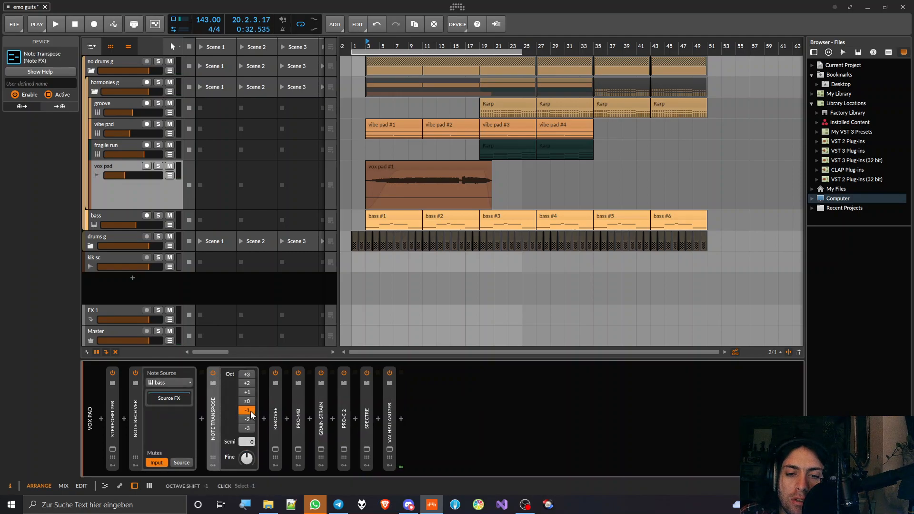
{"action": "left_click", "coordinate": [213, 410]}
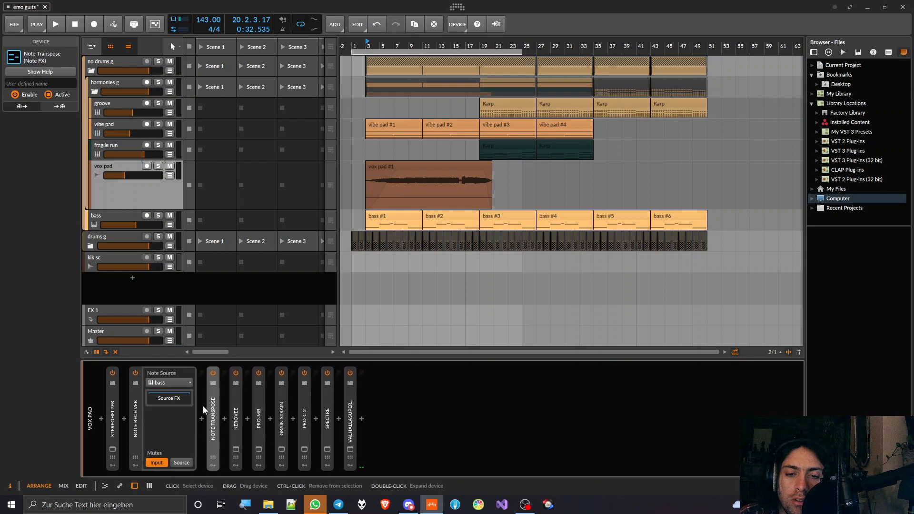
{"action": "double_click", "coordinate": [137, 413]}
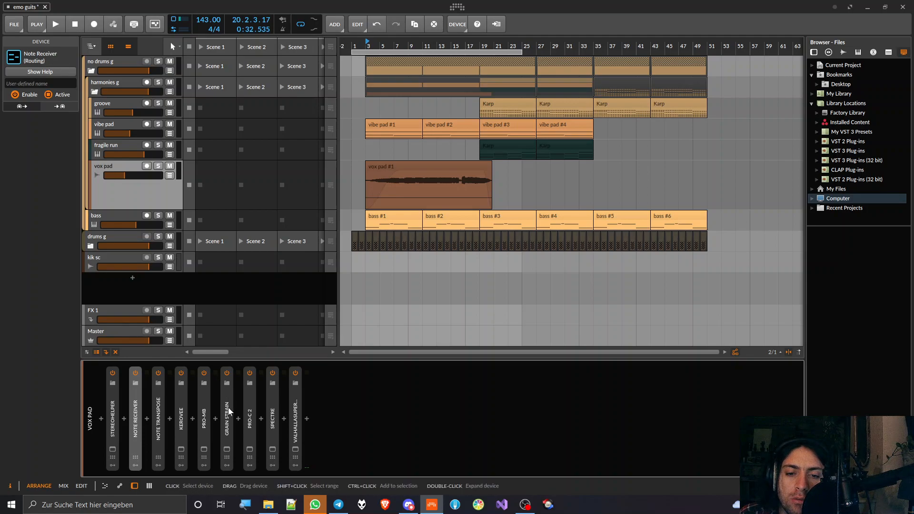
Play the arrangement, raise ValhallaSupermassive's mix on the vox pad to 54.4 % and close its window.
{"action": "key", "text": "space"}
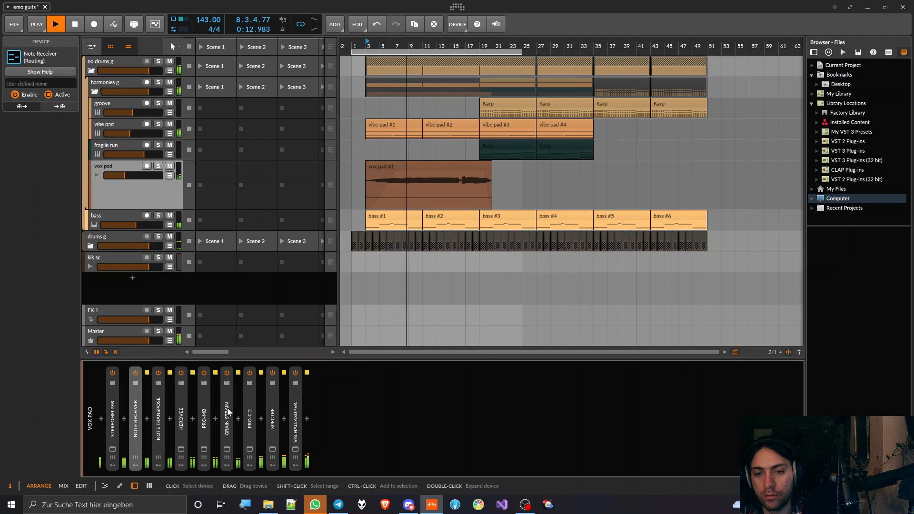
{"action": "left_click", "coordinate": [295, 449]}
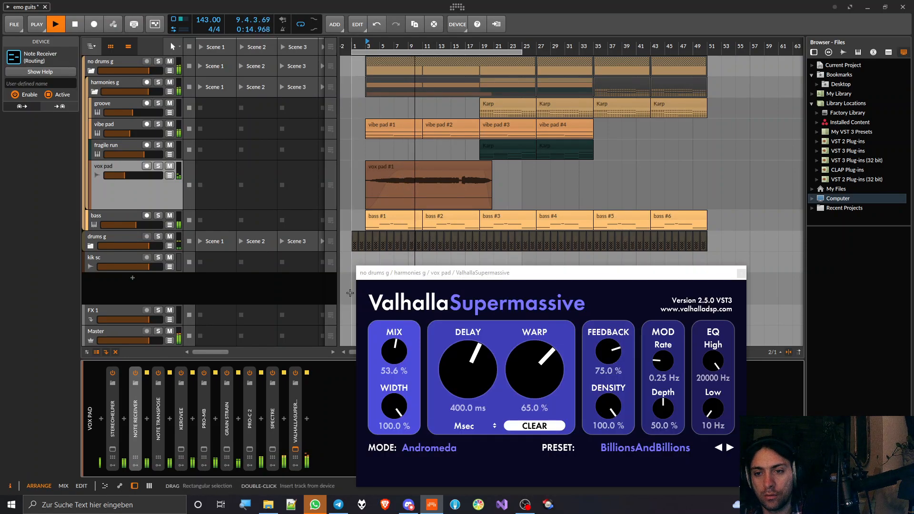
{"action": "mouse_move", "coordinate": [394, 353]}
{"action": "left_mouse_down"}
{"action": "mouse_move", "coordinate": [400, 426]}
{"action": "mouse_move", "coordinate": [408, 355]}
{"action": "left_mouse_up"}
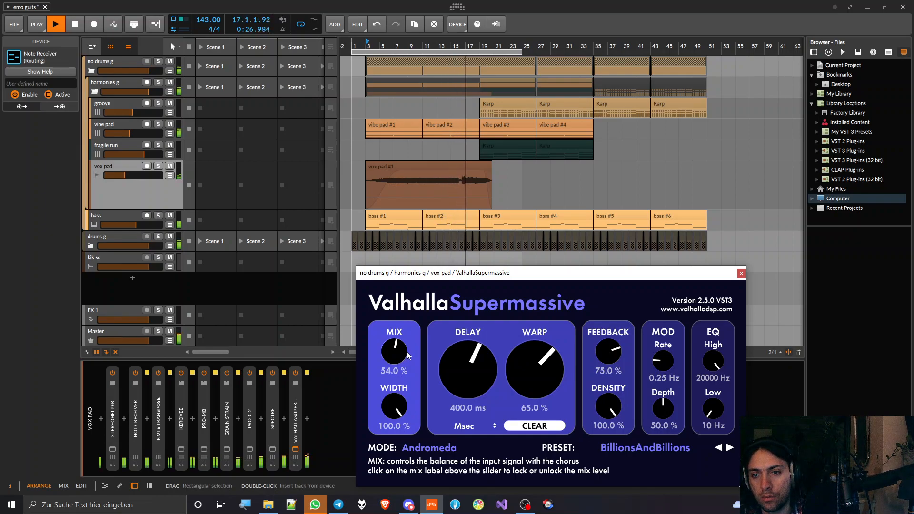
{"action": "left_click_drag", "start_coordinate": [407, 352], "coordinate": [407, 350]}
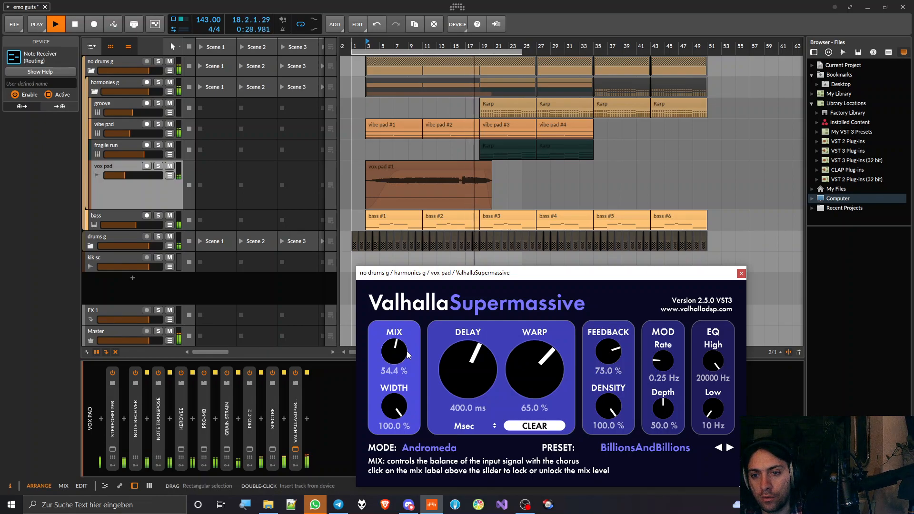
{"action": "left_click", "coordinate": [741, 274]}
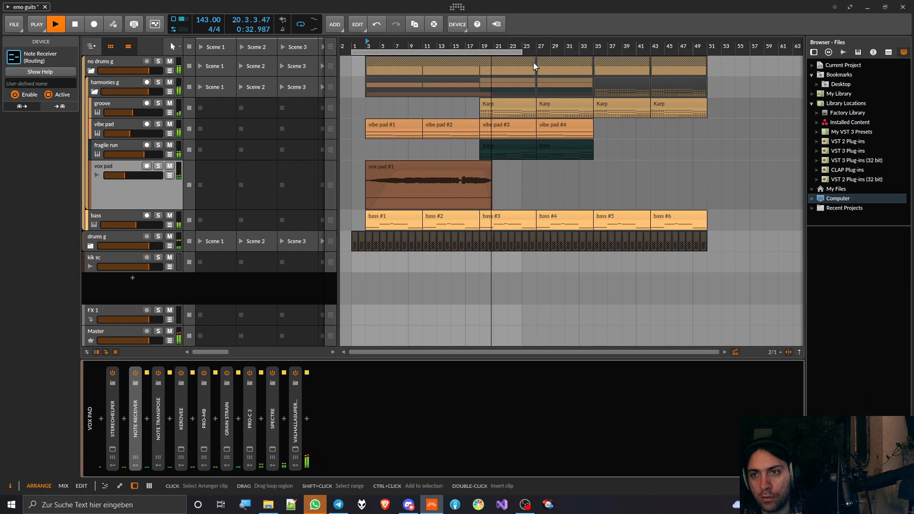
Extend the loop region to 50 bars, listen to more of the arrangement and stop playback.
{"action": "left_click_drag", "start_coordinate": [556, 63], "coordinate": [708, 77]}
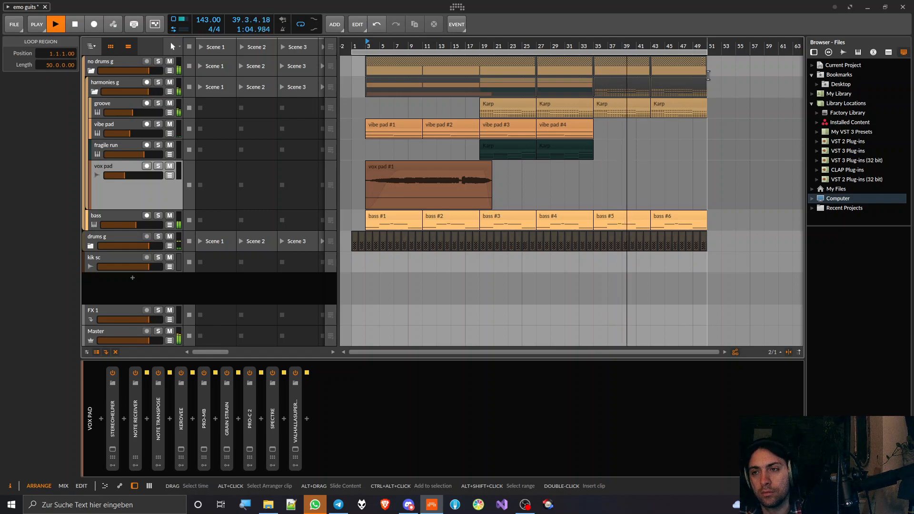
{"action": "key", "text": "space"}
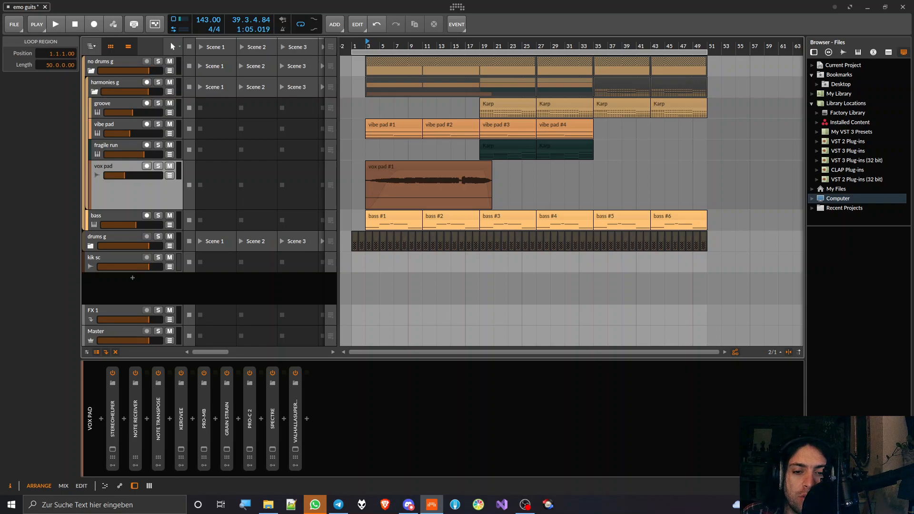
Open Grain Strain on the vox pad, view the available frame sync divisions and close its window.
{"action": "left_click", "coordinate": [228, 450]}
{"action": "left_click_drag", "start_coordinate": [506, 195], "coordinate": [334, 66]}
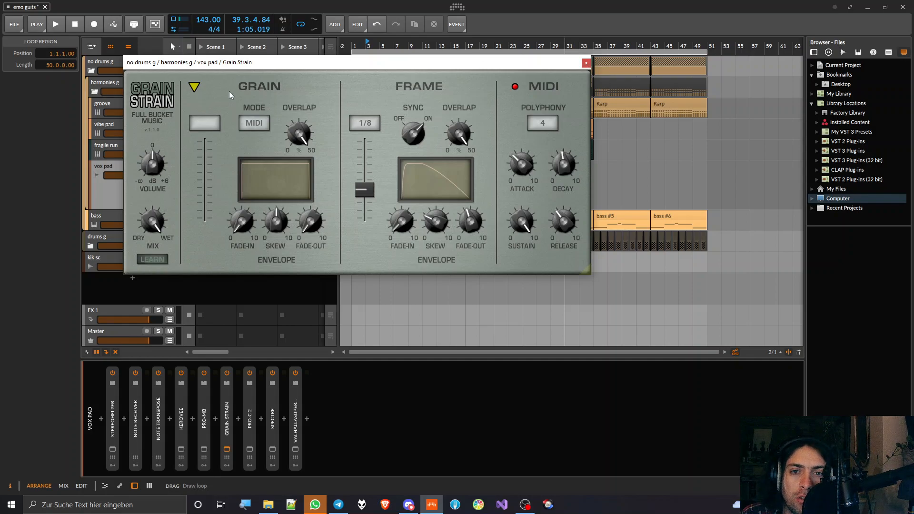
{"action": "left_click", "coordinate": [373, 122]}
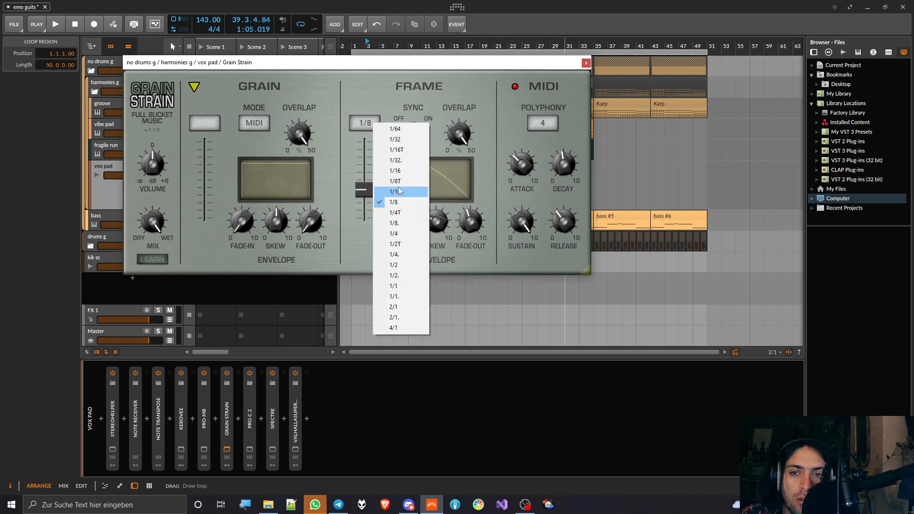
{"action": "left_click", "coordinate": [369, 94]}
{"action": "left_click", "coordinate": [585, 63]}
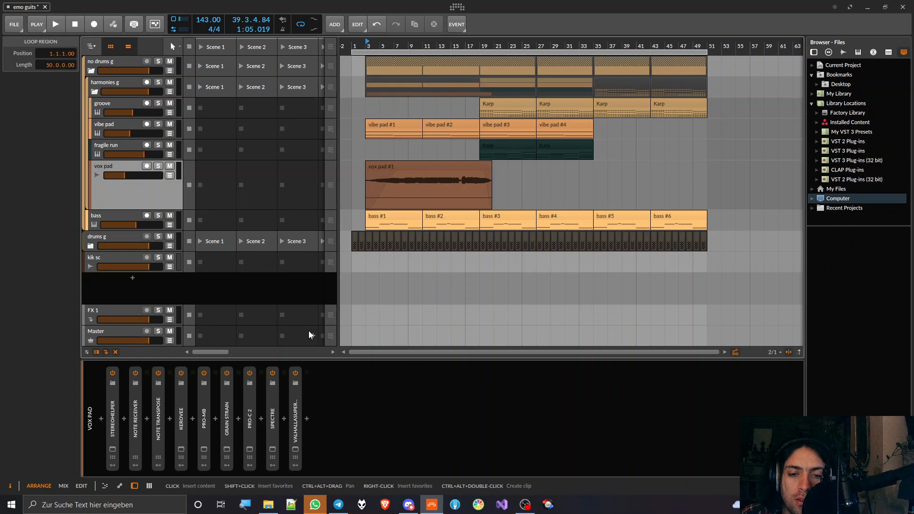
Review ValhallaSupermassive's settings on the vox pad, close its window and select the device in the chain.
{"action": "left_click", "coordinate": [296, 449]}
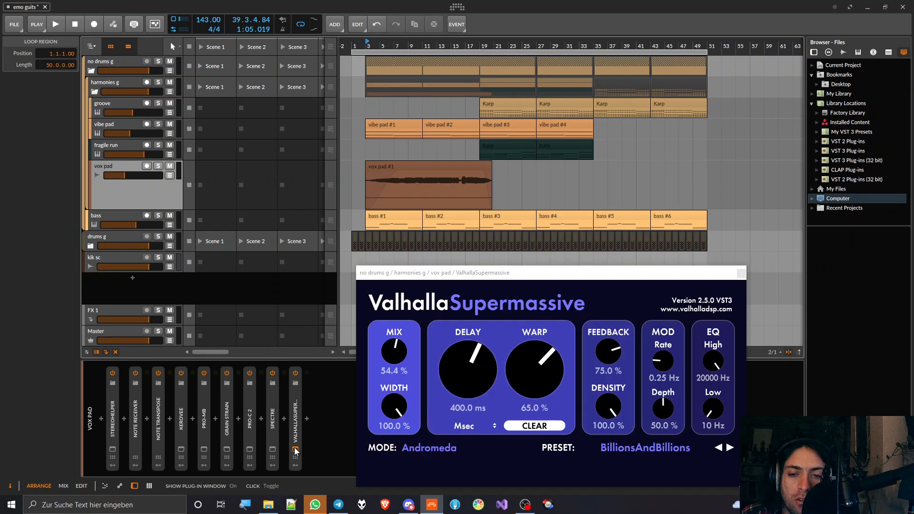
{"action": "left_click_drag", "start_coordinate": [484, 274], "coordinate": [469, 88]}
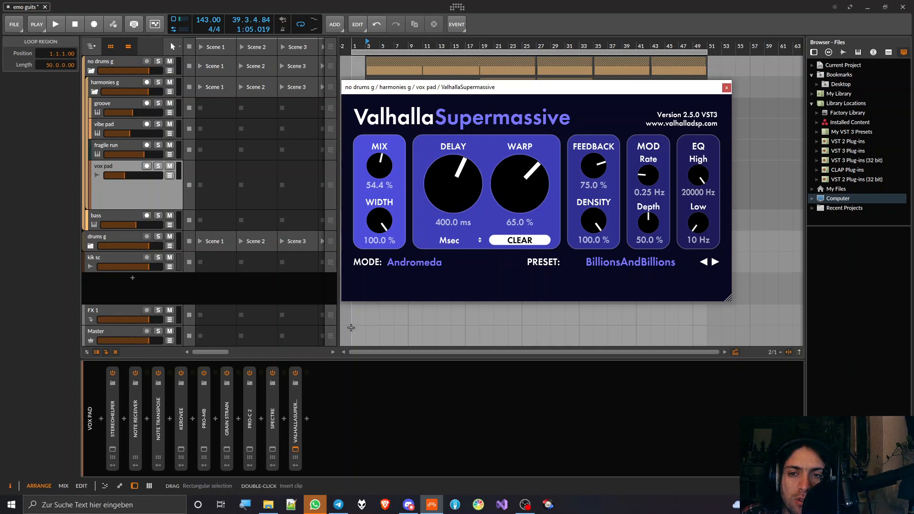
{"action": "left_click", "coordinate": [295, 450]}
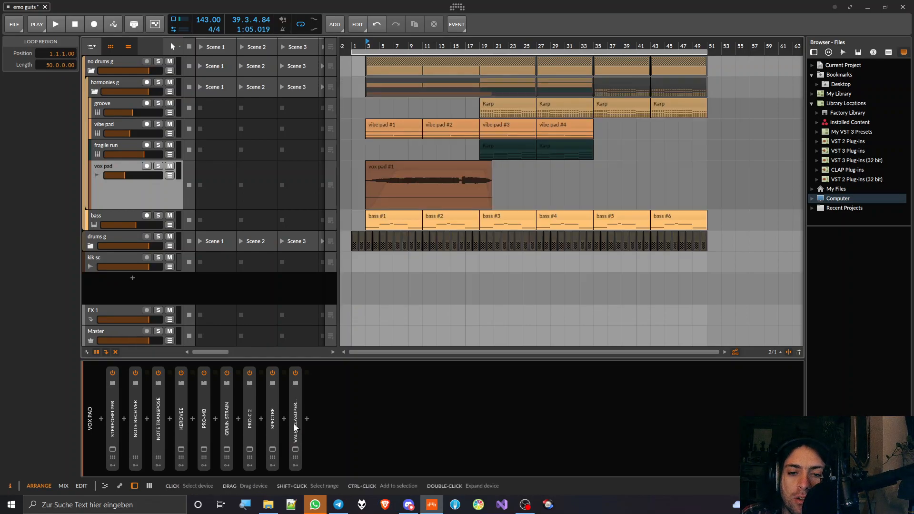
{"action": "left_click", "coordinate": [294, 428]}
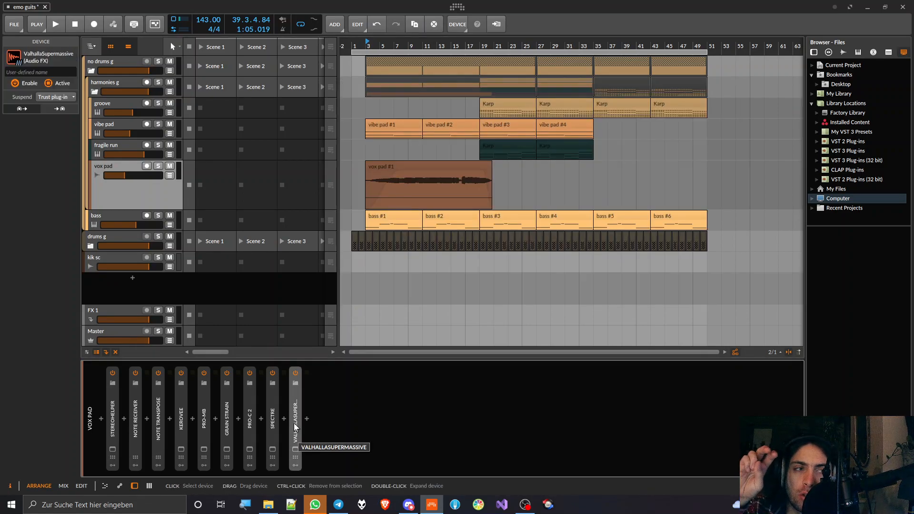